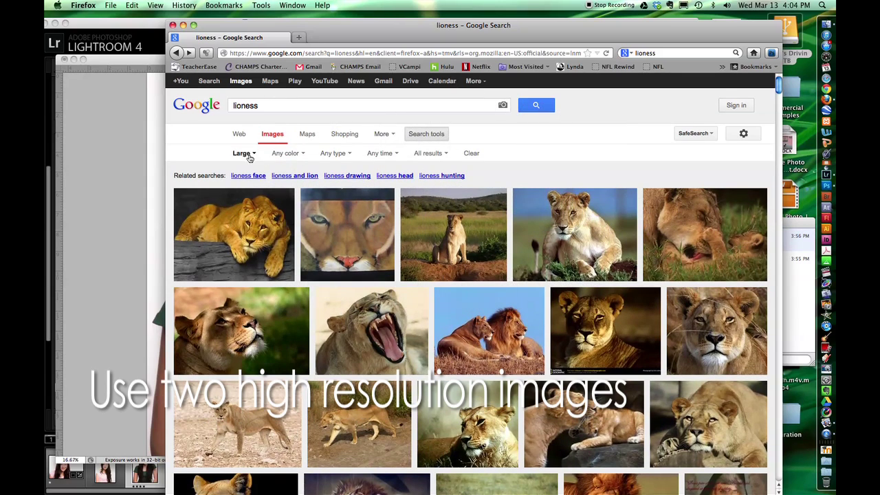
Step: Browse the large-size lioness image results and pick a lioness portrait
left_click(247, 154)
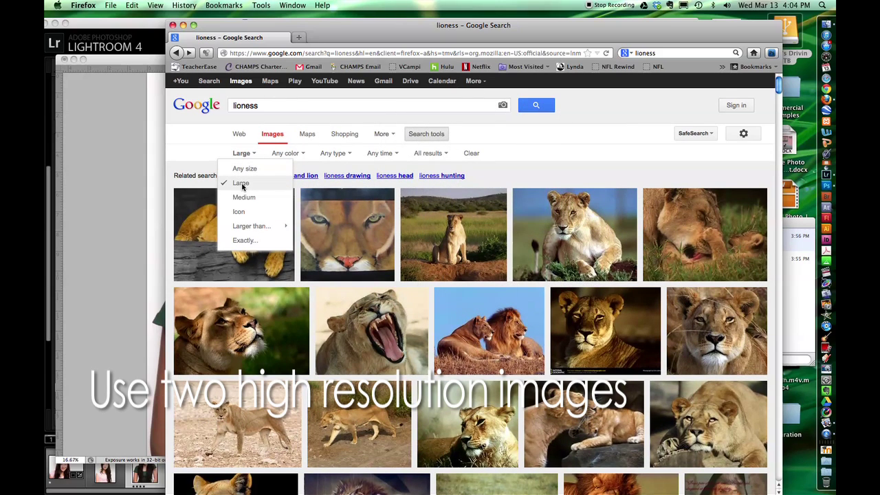
left_click(187, 152)
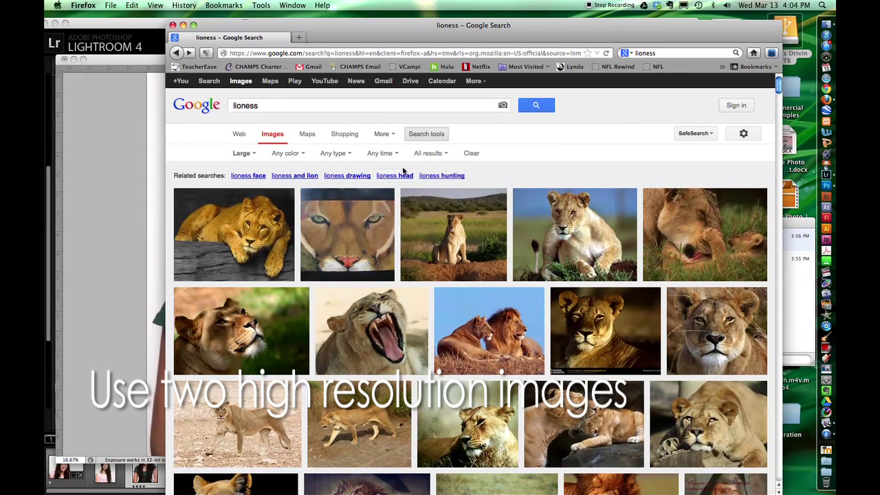
scroll(593, 143, "down", 5)
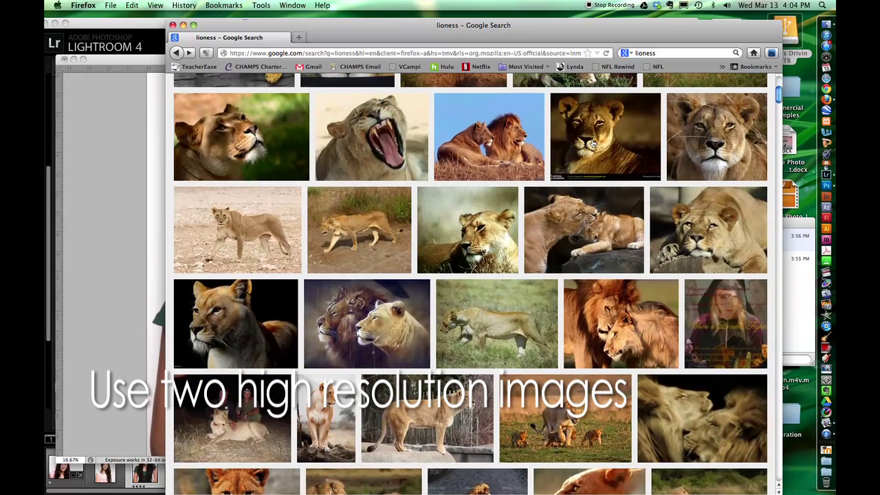
left_click(580, 147)
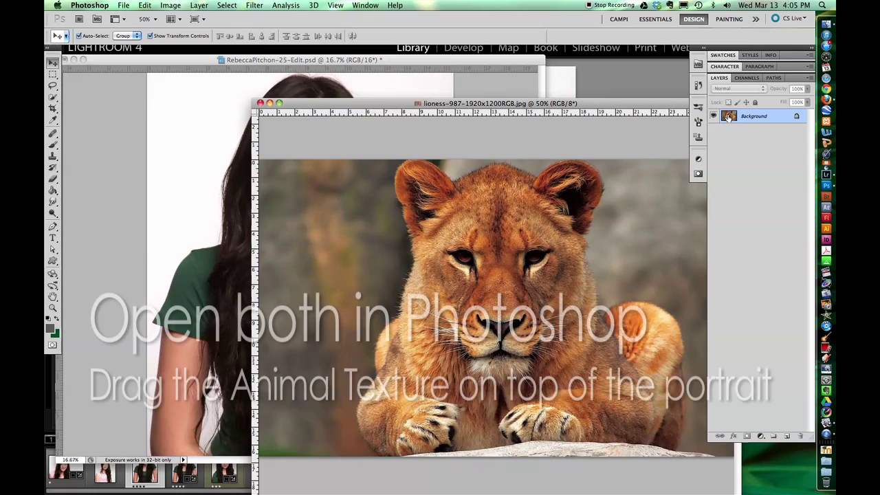
Step: Copy the lioness image into the portrait document as a new layer, accepting the different bit depth
left_click_drag(729, 117, 221, 193)
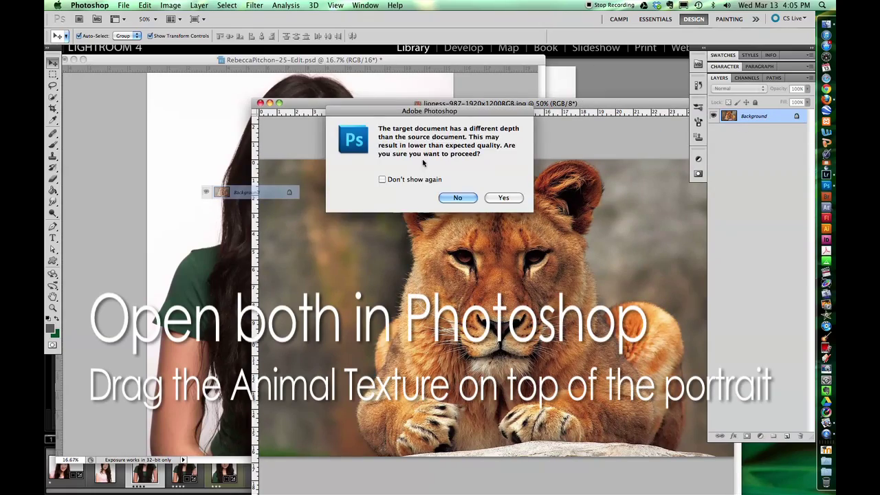
left_click(506, 199)
left_click(474, 235)
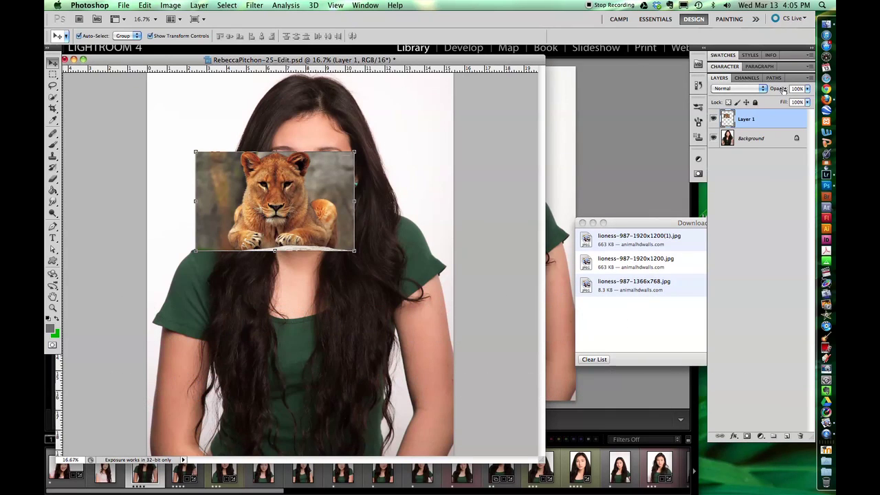
Step: Lower the lioness layer's opacity to 69%, scale it to about 156%, and position it over the woman's face
left_click_drag(783, 90, 768, 101)
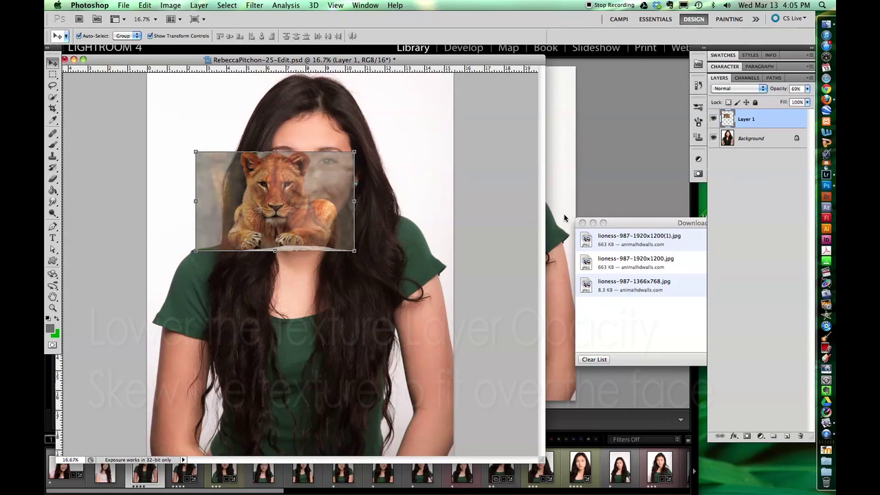
left_click_drag(541, 459, 702, 477)
left_click_drag(435, 257, 524, 314)
left_click_drag(407, 208, 392, 171)
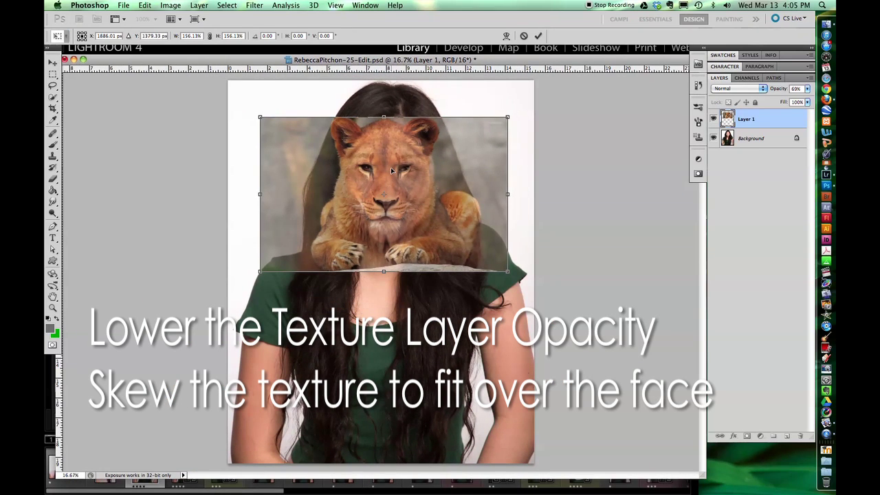
Step: Set the lioness layer's opacity to 66% and stretch it to about 160% width and 174% height to fit the face
mouse_move(780, 94)
left_mouse_down()
mouse_move(757, 95)
mouse_move(779, 95)
left_mouse_up()
left_click_drag(508, 194, 516, 194)
left_click_drag(386, 273, 387, 284)
left_click_drag(386, 117, 386, 113)
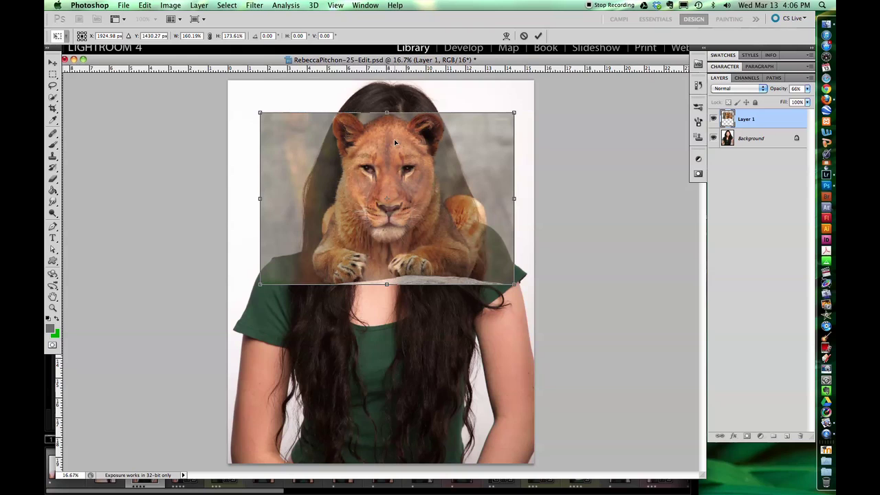
left_click(538, 36)
Step: Add a layer mask to the lioness layer and choose the soft 300 px brush
left_click(747, 436)
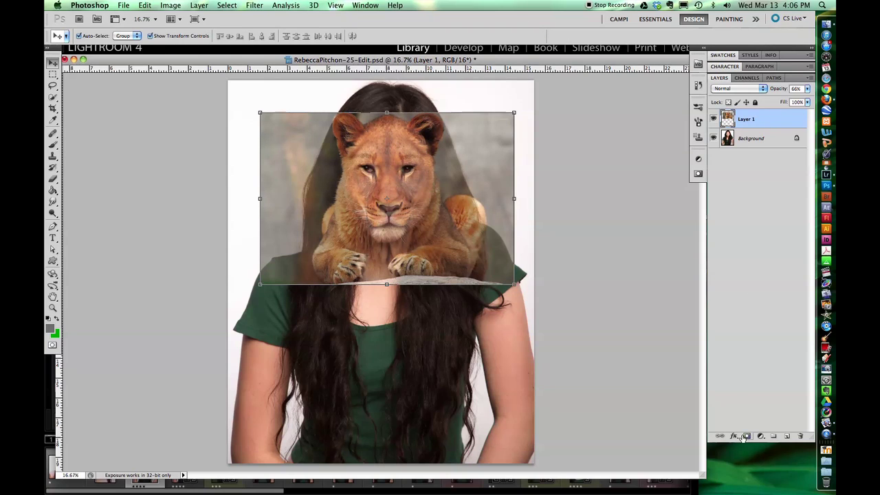
left_click_drag(53, 142, 85, 142)
left_click(91, 36)
mouse_move(286, 103)
left_mouse_down()
mouse_move(283, 242)
mouse_move(283, 192)
left_mouse_up()
double_click(196, 218)
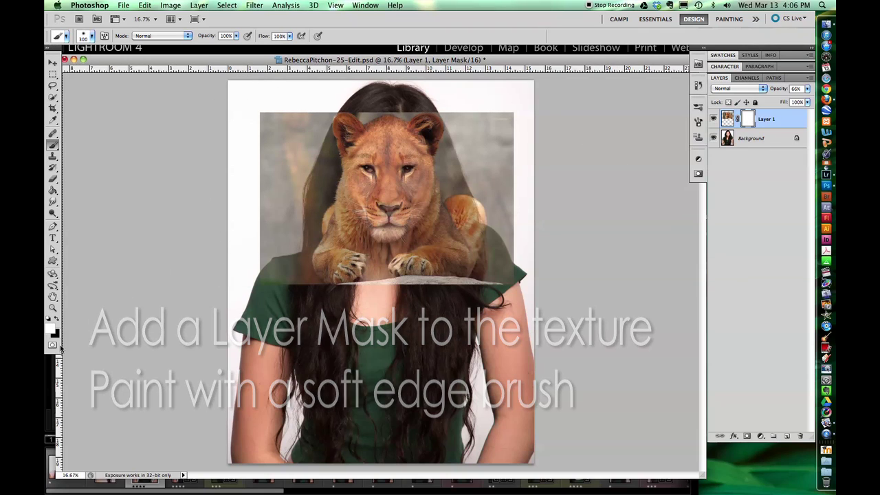
Step: Fill the lioness layer's mask with black at 100% opacity
left_click(144, 4)
left_click(148, 168)
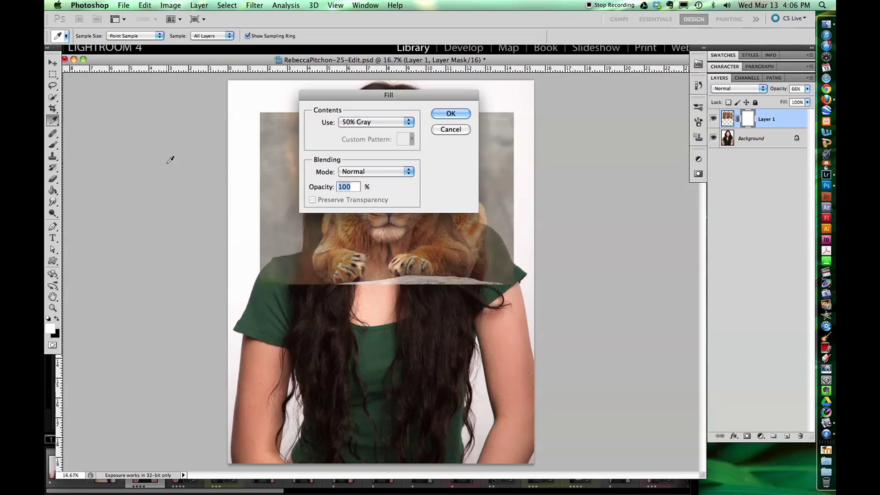
left_click(374, 121)
left_click(358, 113)
left_click(451, 114)
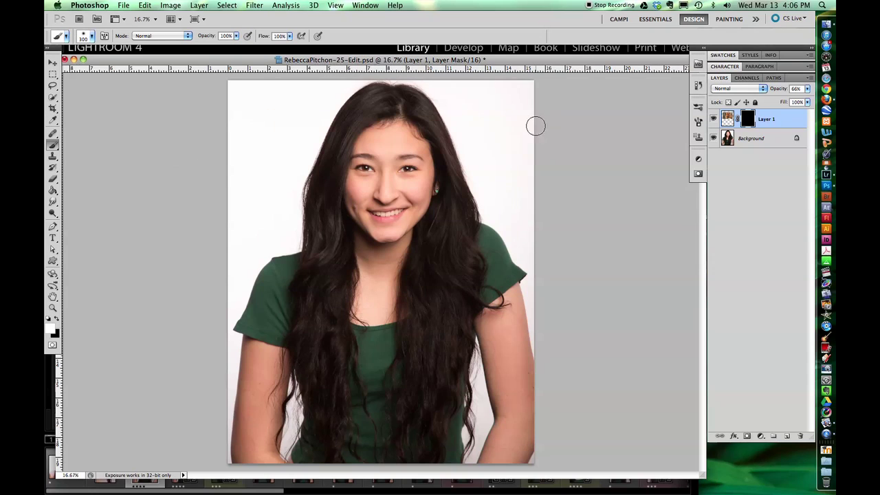
Step: Paint white on the mask over the face and neck with a 500 px brush to reveal the lioness
key("bracketright")
key("bracketright")
mouse_move(418, 148)
left_mouse_down()
mouse_move(368, 148)
mouse_move(361, 187)
mouse_move(393, 145)
mouse_move(417, 174)
mouse_move(413, 203)
mouse_move(392, 224)
mouse_move(362, 208)
mouse_move(387, 223)
mouse_move(372, 241)
mouse_move(401, 239)
mouse_move(426, 185)
mouse_move(394, 228)
left_mouse_up()
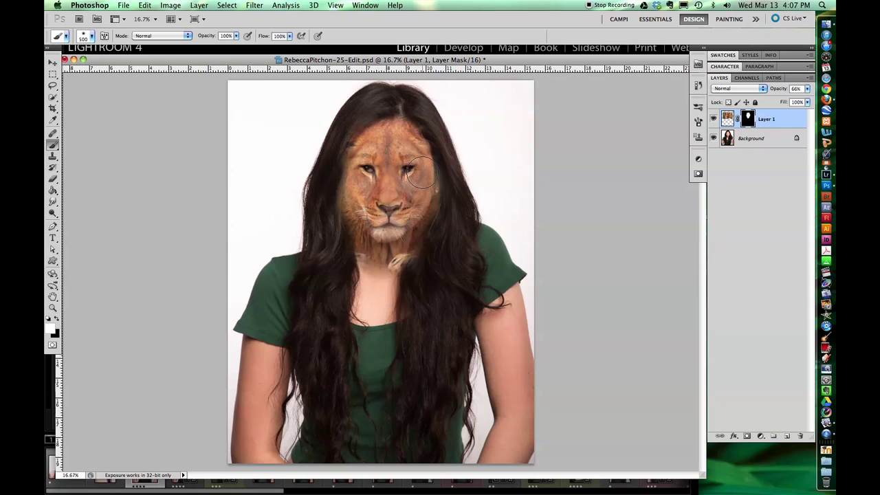
mouse_move(401, 129)
left_mouse_down()
mouse_move(374, 147)
mouse_move(425, 168)
mouse_move(422, 200)
mouse_move(373, 302)
mouse_move(361, 235)
mouse_move(416, 215)
left_mouse_up()
mouse_move(380, 145)
left_mouse_down()
mouse_move(361, 182)
mouse_move(413, 185)
left_mouse_up()
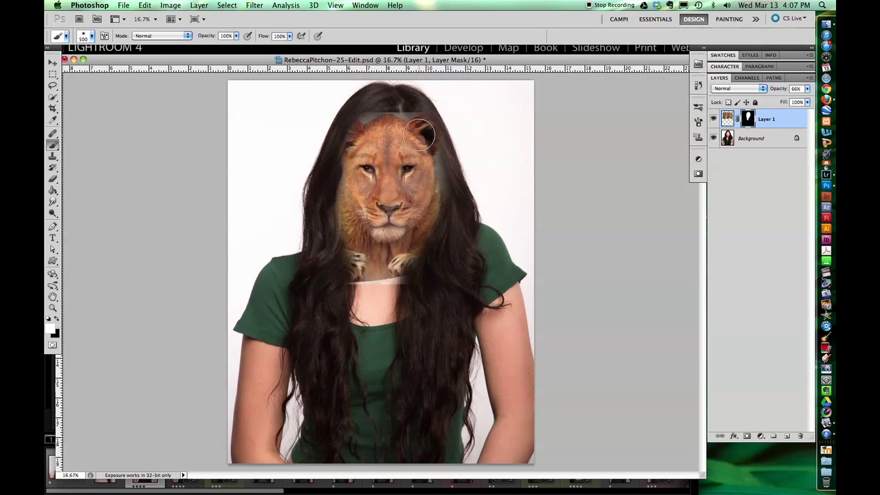
Step: Paint black on the mask with the 500 px brush to remove the lioness texture from the hair around the face
key("x")
mouse_move(407, 96)
left_mouse_down()
mouse_move(443, 137)
mouse_move(455, 217)
left_mouse_up()
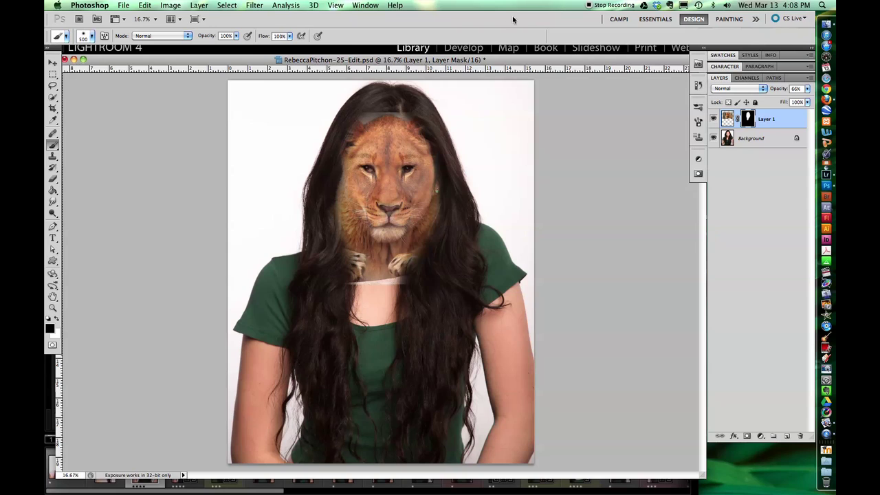
left_click(91, 37)
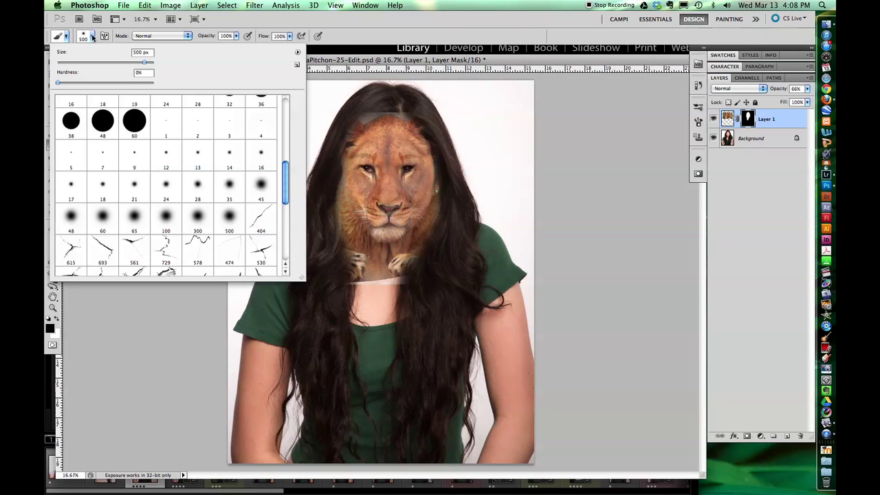
key("Return")
mouse_move(430, 97)
left_mouse_down()
mouse_move(381, 97)
mouse_move(301, 139)
mouse_move(353, 132)
mouse_move(350, 123)
mouse_move(325, 159)
mouse_move(331, 283)
left_mouse_up()
mouse_move(423, 93)
left_mouse_down()
mouse_move(459, 145)
mouse_move(458, 202)
mouse_move(426, 267)
left_mouse_up()
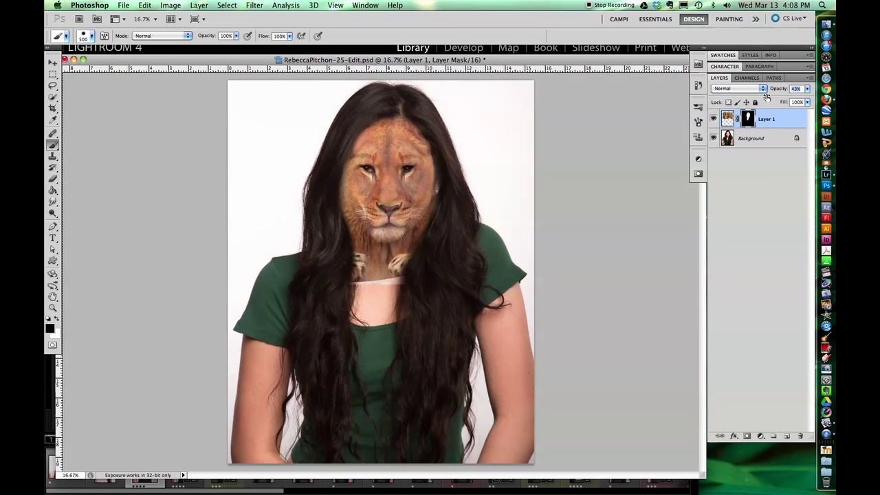
Step: Adjust the lioness layer's opacity to 50%
left_click_drag(769, 93, 759, 103)
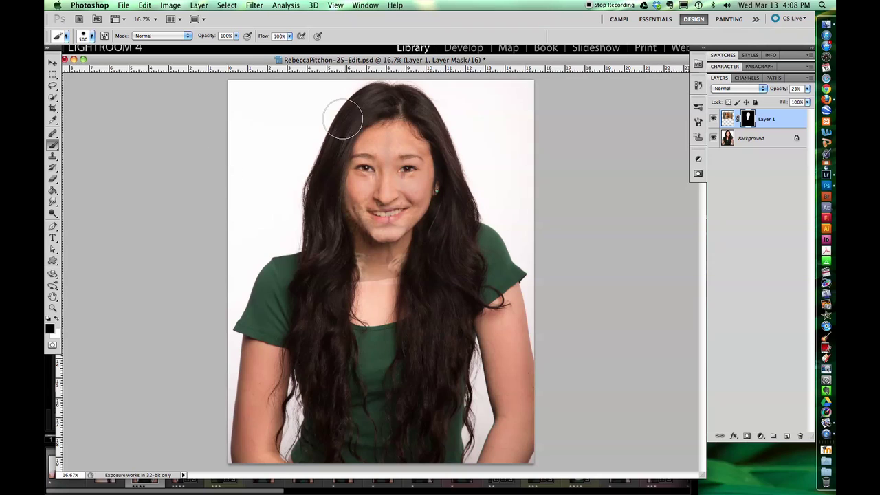
left_click(91, 37)
key("Return")
left_click_drag(776, 86, 793, 88)
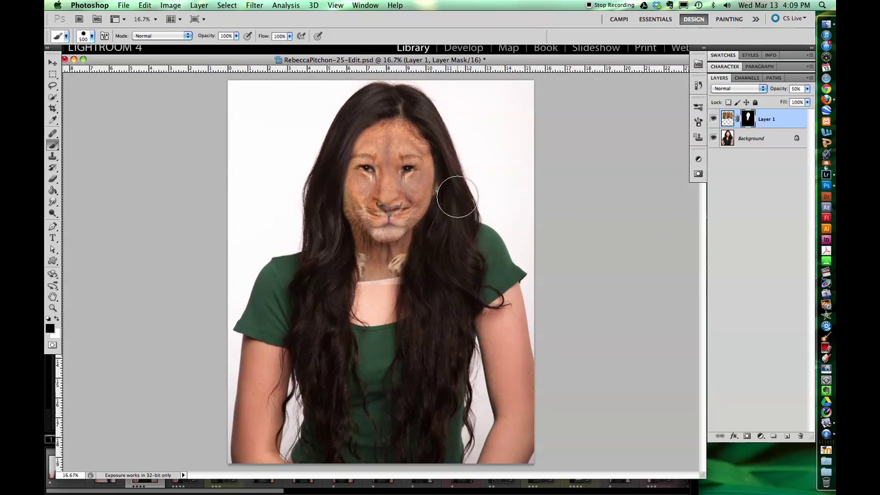
Step: Mask out the lioness paws and chest over the neck, using black with a 500 px brush at 0% hardness
mouse_move(424, 297)
left_mouse_down()
mouse_move(356, 302)
mouse_move(422, 277)
mouse_move(405, 269)
mouse_move(386, 283)
left_mouse_up()
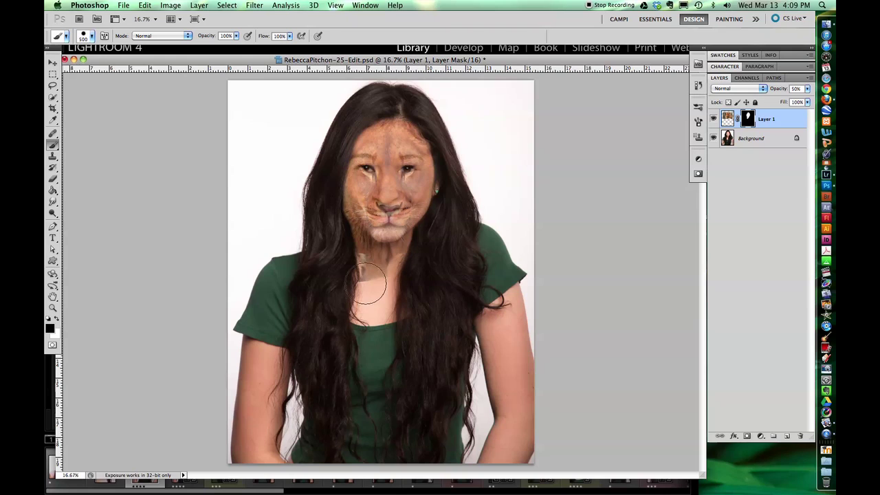
left_click(91, 36)
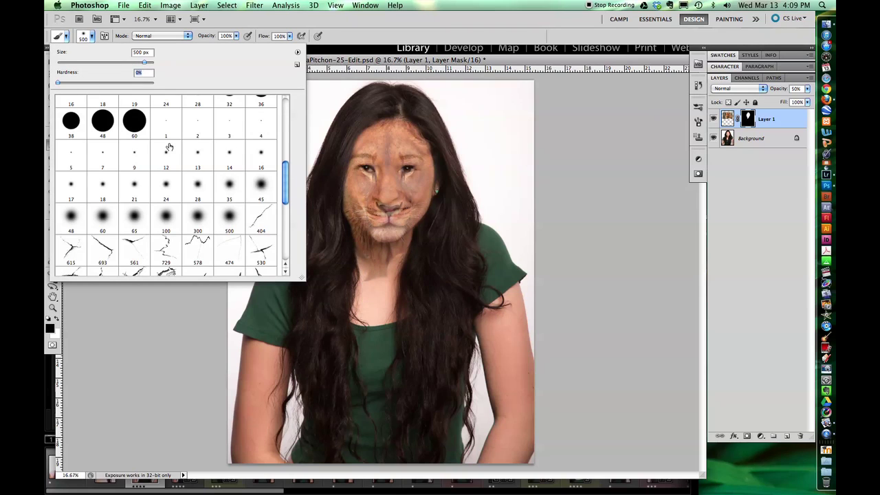
key("Return")
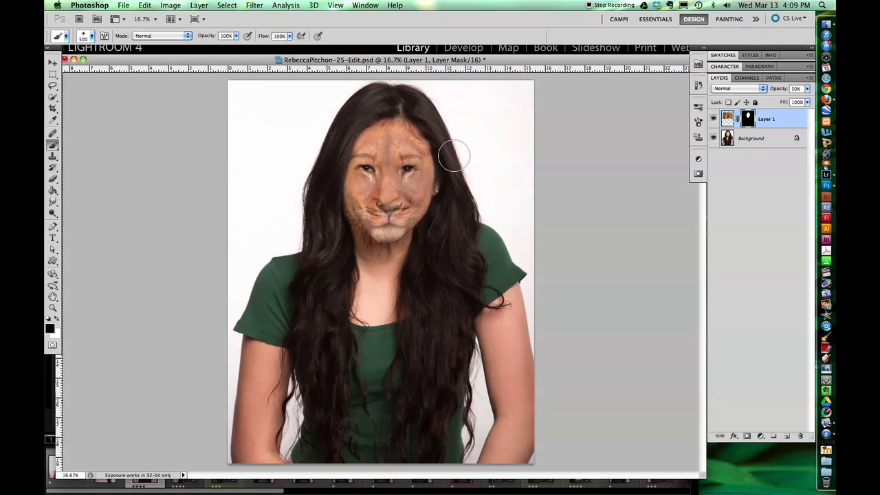
Step: Raise the lioness layer's opacity to 57% and refine the mask around the jaw and face edge with a 250 px brush
mouse_move(781, 88)
left_mouse_down()
mouse_move(761, 88)
mouse_move(785, 85)
left_mouse_up()
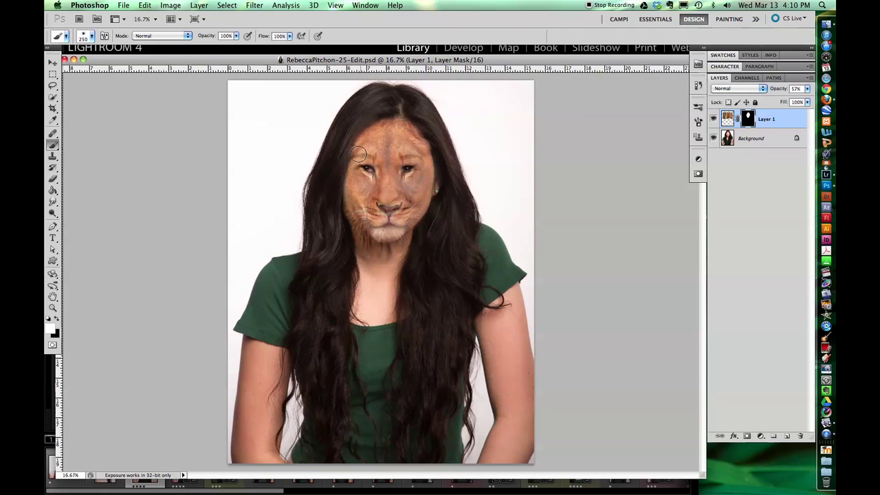
left_click_drag(402, 226, 363, 236)
key("x")
left_click_drag(351, 133, 335, 197)
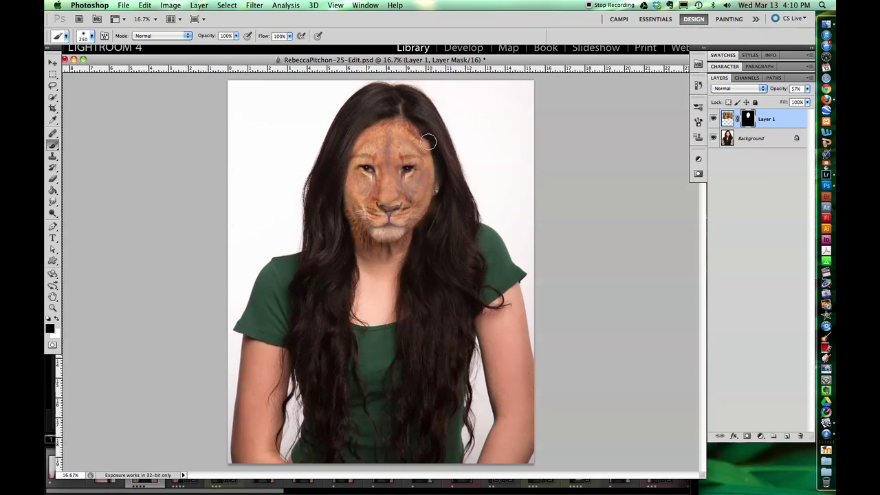
Step: Refine the mask along the hairline and forehead with the 250 px brush, alternating between white and black paint
key("x")
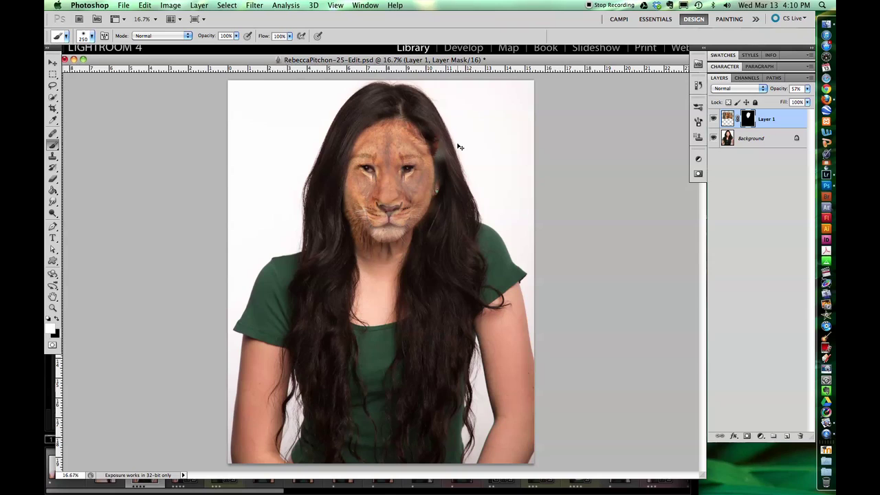
key("x")
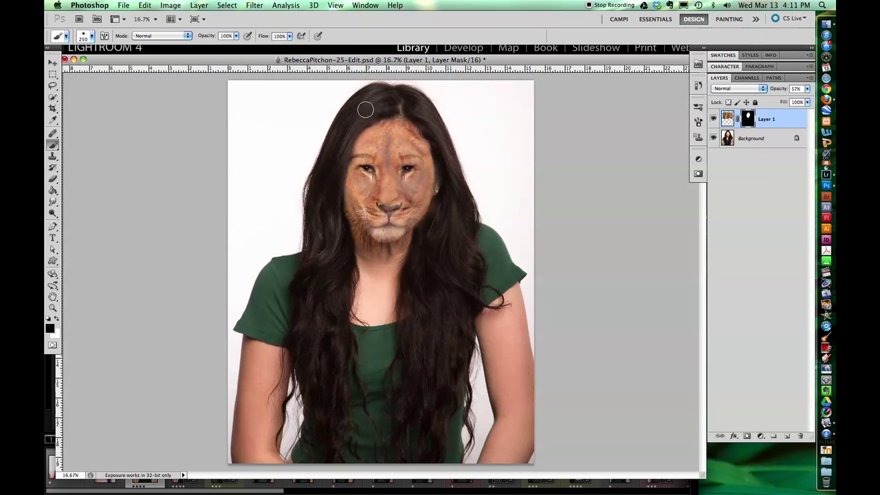
left_click(91, 38)
key("Return")
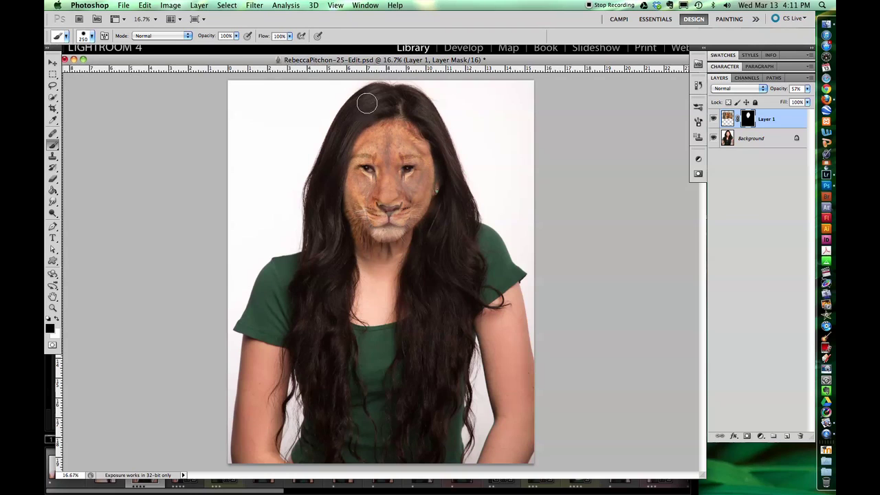
key("x")
key("x")
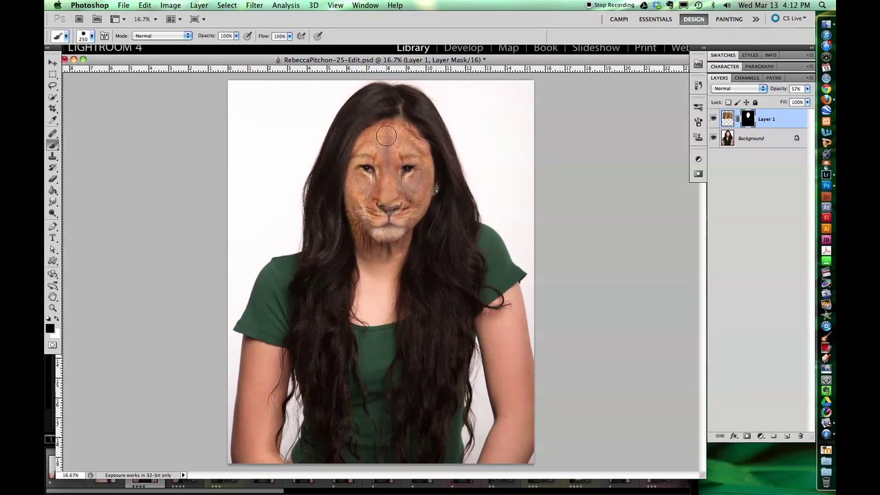
key("x")
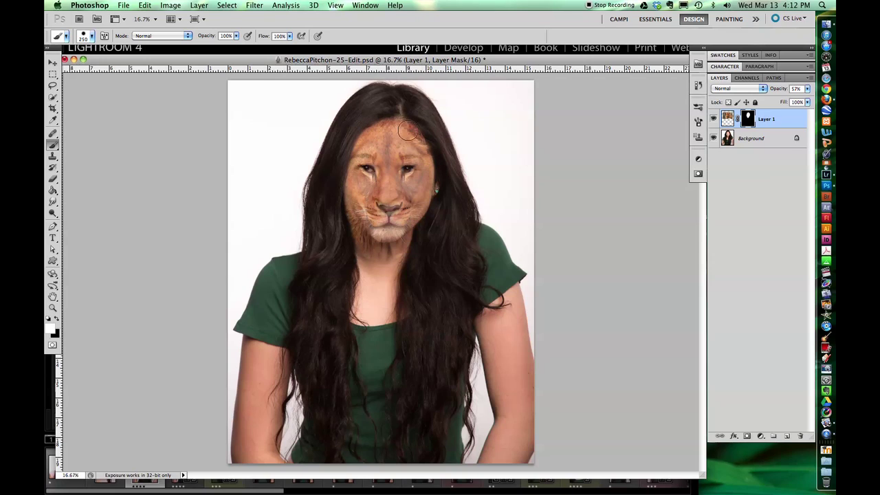
key("x")
left_click_drag(402, 108, 420, 119)
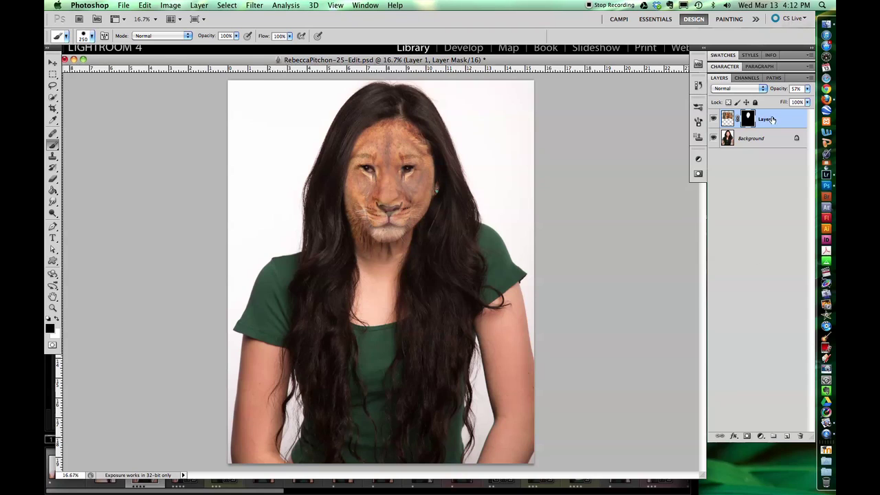
Step: Set the lioness layer's blend mode to Hard Light and target its image instead of its mask
left_click(739, 88)
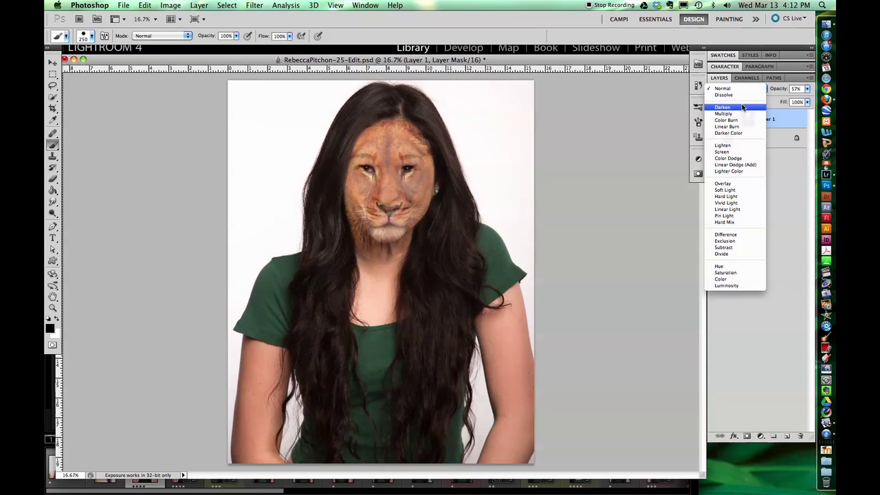
left_click(733, 196)
left_click(728, 118)
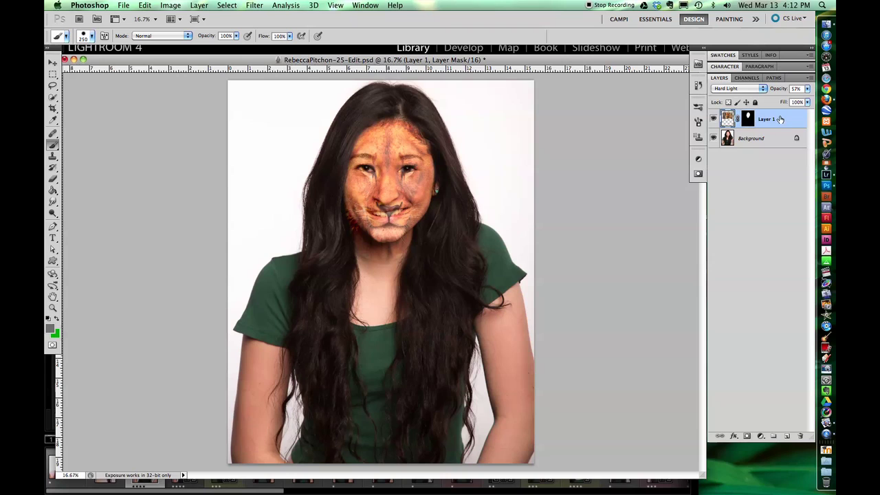
Step: Try other blend modes such as Screen on the lioness layer, and return it to Hard Light
left_click(728, 88)
left_click(726, 82)
left_click(728, 88)
left_click(730, 82)
left_click(730, 88)
left_click(722, 56)
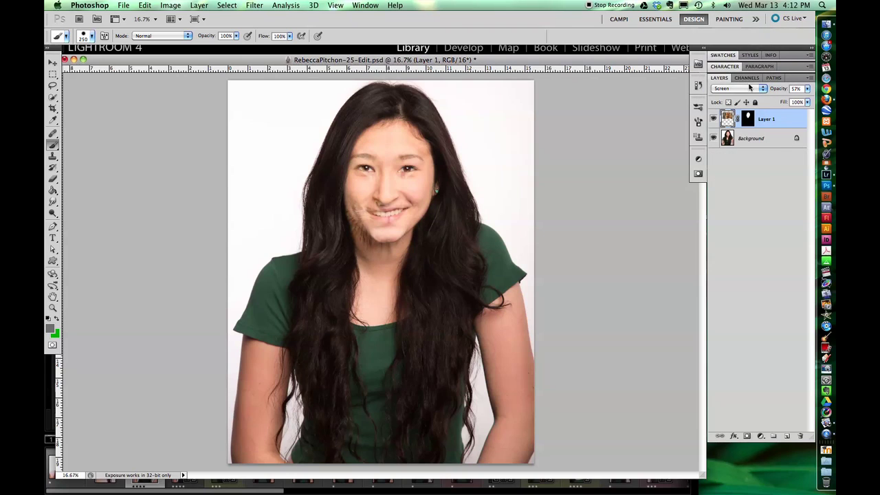
left_click(729, 88)
left_click(727, 133)
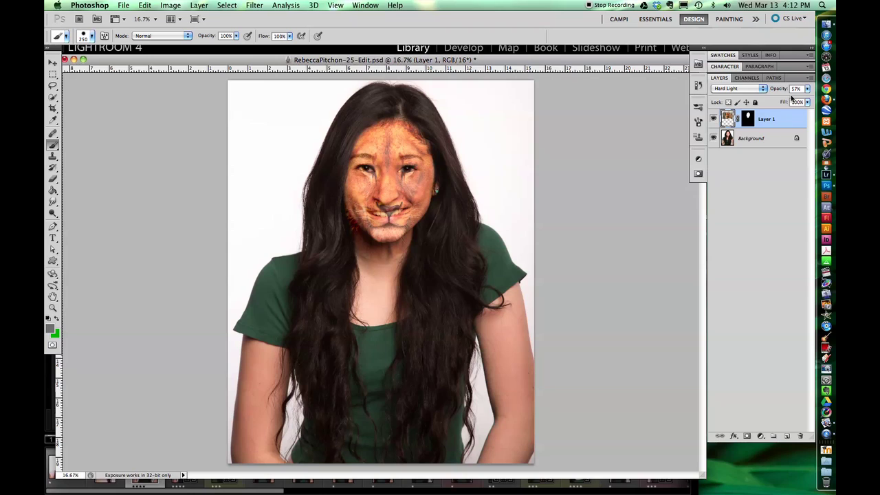
Step: Set the lioness layer's blend mode to Normal
key("r")
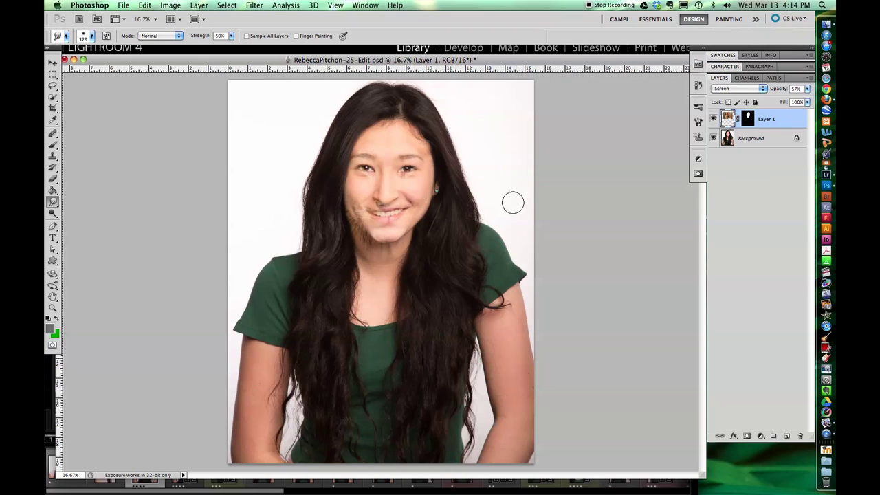
left_click(738, 88)
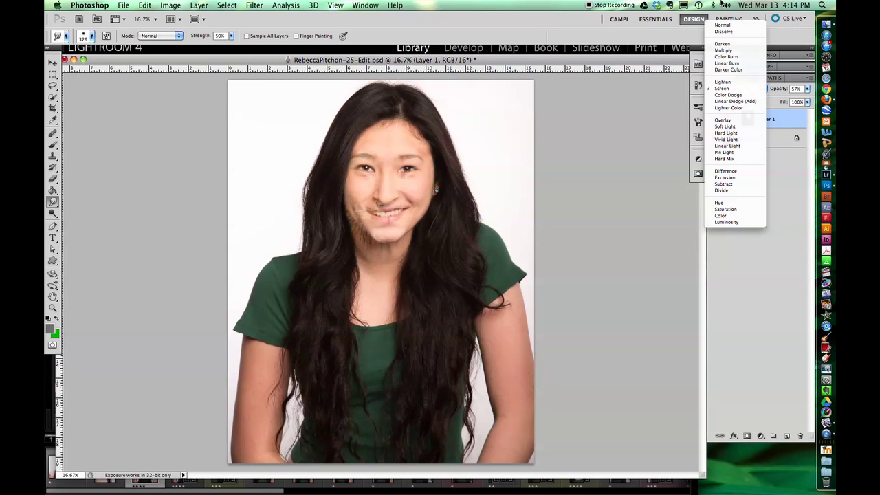
left_click(728, 25)
Step: Reshape the lioness's nose and muzzle with the Liquify filter, using a brush size of 410
left_click(254, 5)
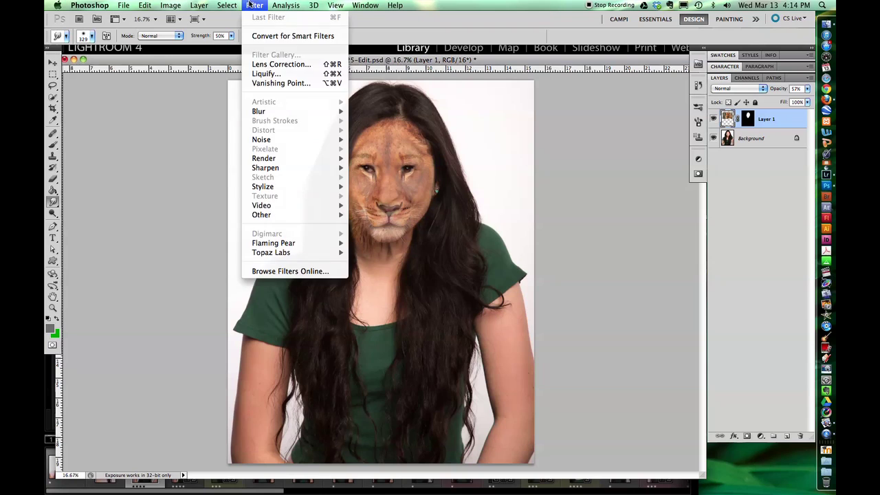
left_click(268, 75)
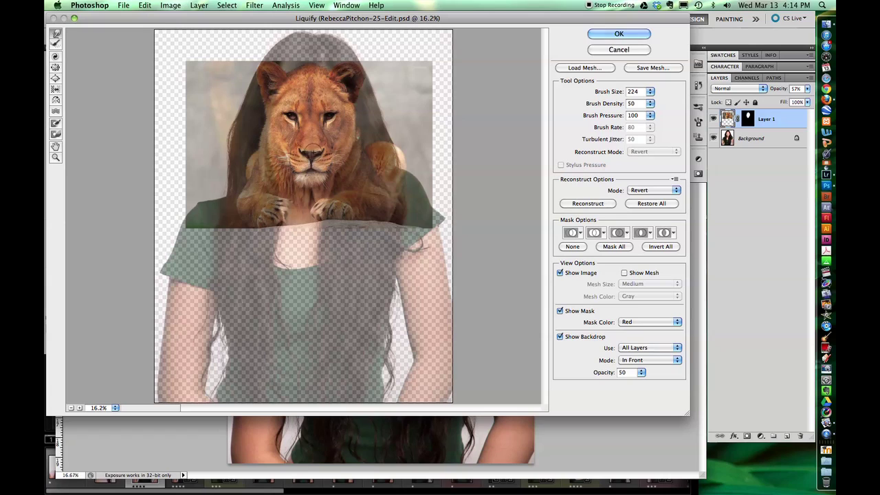
key("bracketright")
key("bracketright")
key("bracketright")
key("bracketright")
key("bracketright")
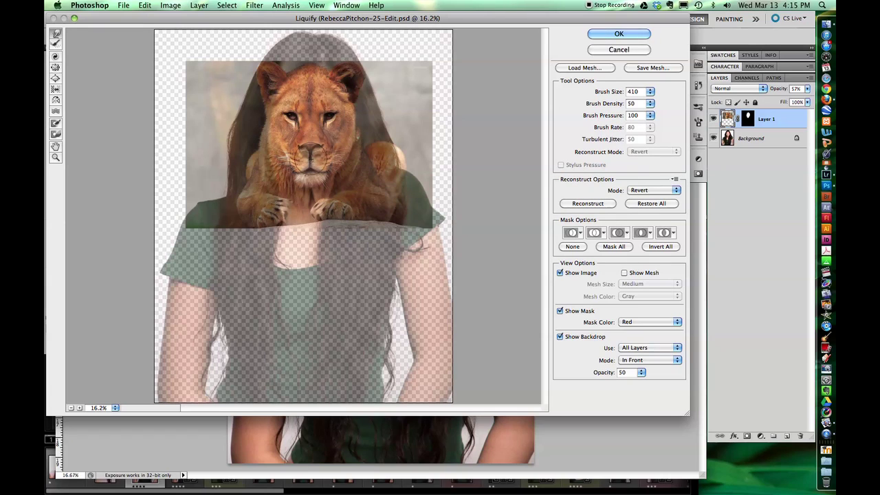
left_click(560, 274)
left_click(561, 274)
left_click(616, 36)
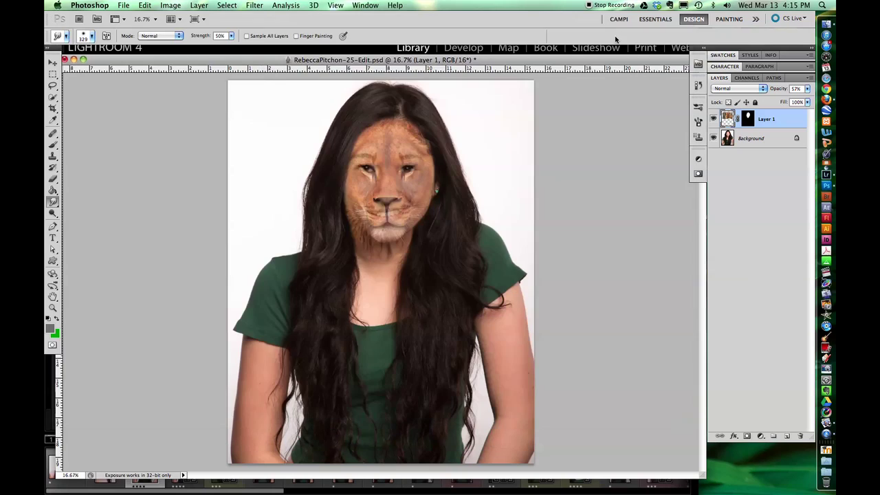
Step: Set the lioness layer's opacity to 100% and its blend mode to Hard Light
left_click_drag(784, 92, 803, 94)
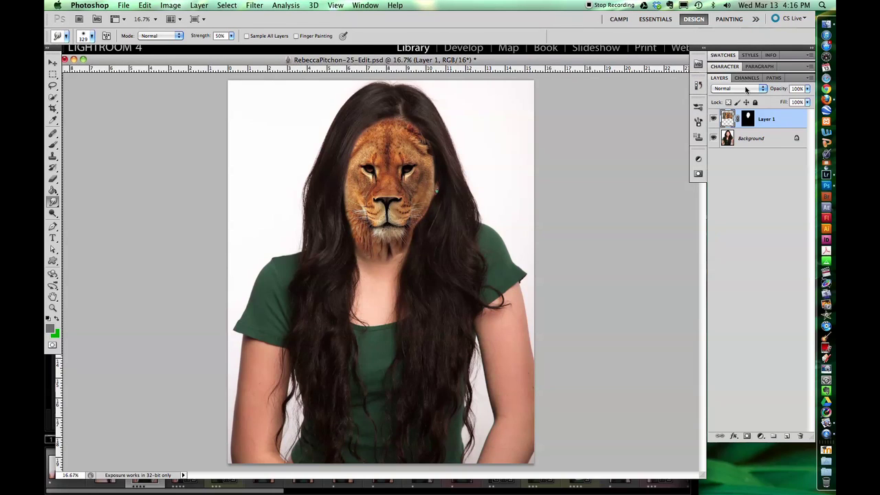
left_click(746, 90)
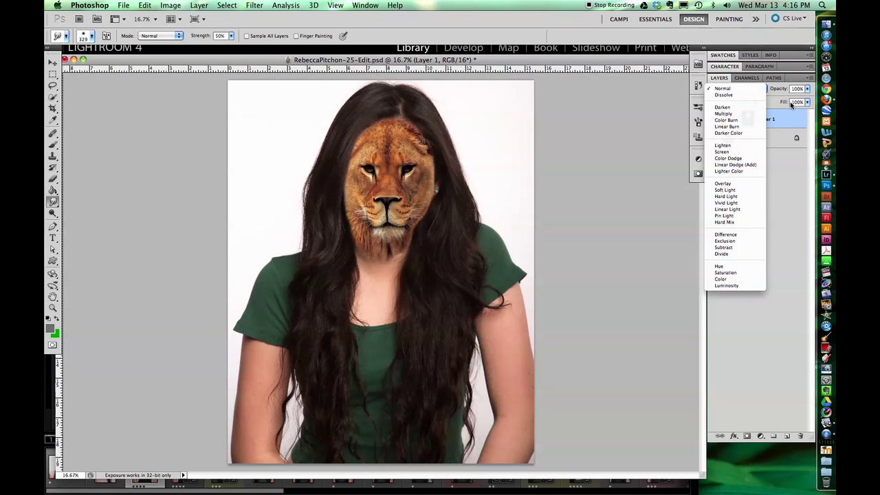
left_click(718, 196)
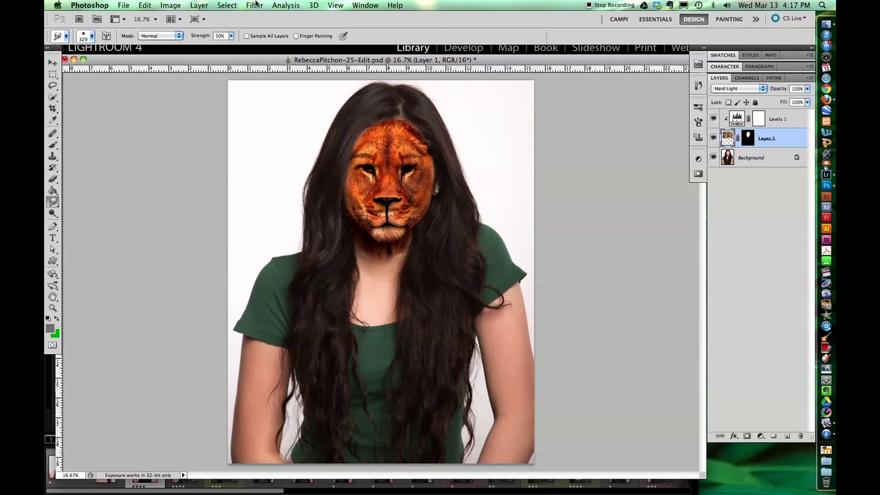
Step: Reshape the lioness's mouth and chin with another Liquify pass, keeping the brush size at 410
left_click(254, 4)
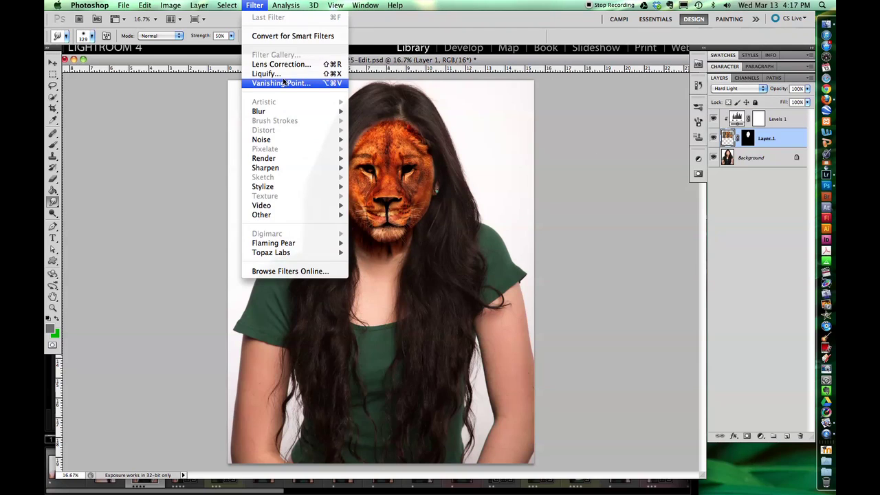
left_click(275, 83)
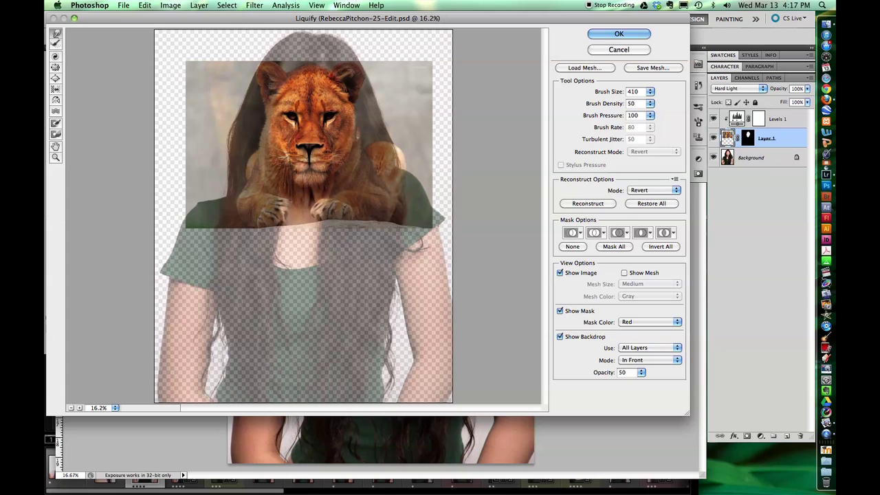
left_click(622, 36)
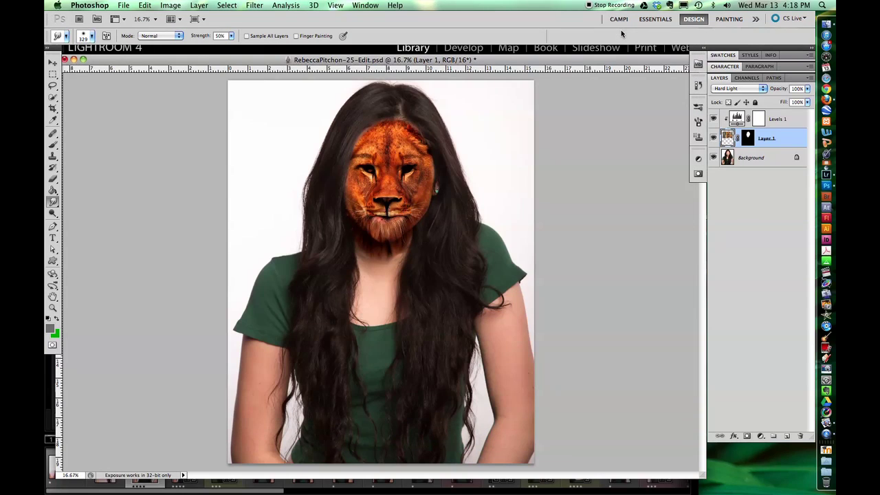
Step: Hide the Levels 1 adjustment and set the lioness layer to Normal blending, checking the portrait with the lioness hidden
left_click(713, 120)
left_click(740, 88)
left_click(725, 8)
left_click(714, 138)
left_click(713, 139)
Step: Paint white on the lioness layer's mask with the 250 px brush along the hairline and over the ear
left_click(746, 137)
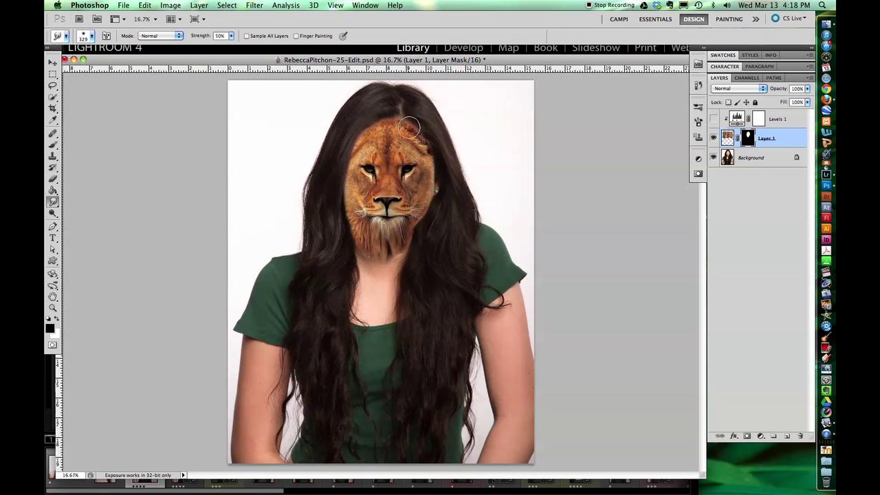
key("b")
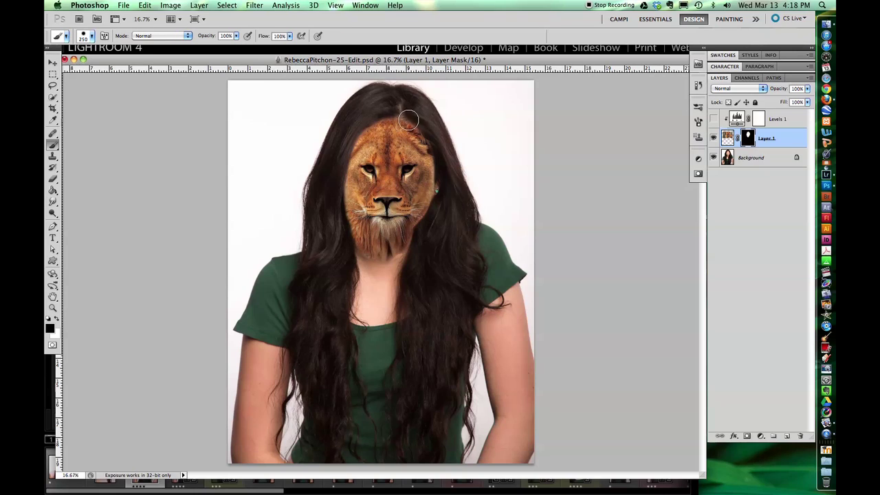
key("x")
left_click_drag(404, 130, 364, 142)
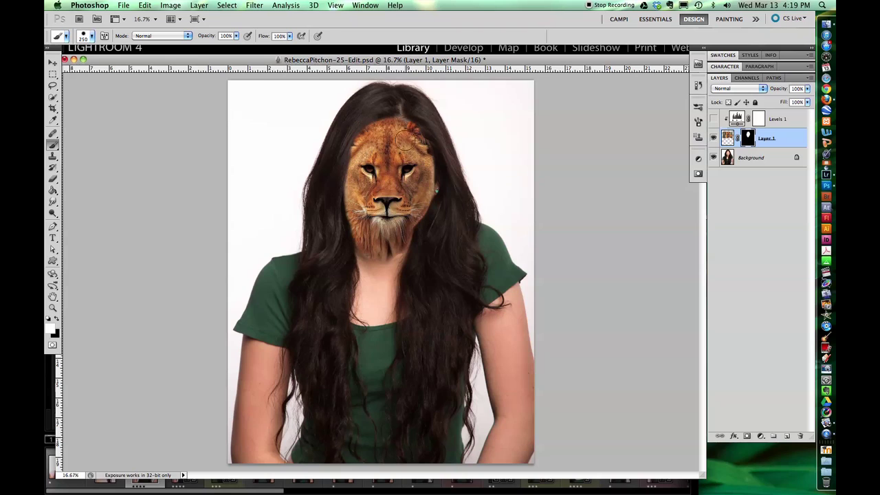
left_click_drag(432, 185, 442, 175)
Step: Set the lioness layer's opacity to 75% and toggle its visibility to compare with the portrait
left_click_drag(773, 93, 764, 94)
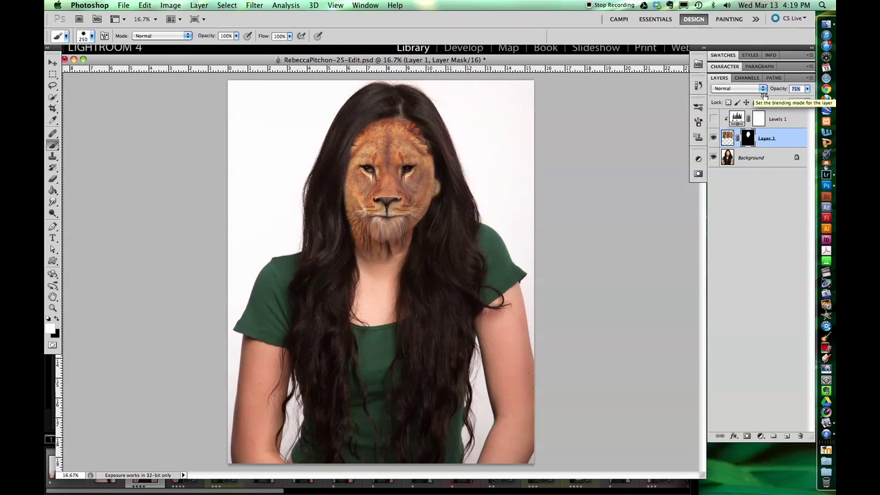
left_click(712, 139)
left_click(713, 139)
Step: Refine the mask along the cheek and jaw edge beside the hair, alternating between black and white paint
key("x")
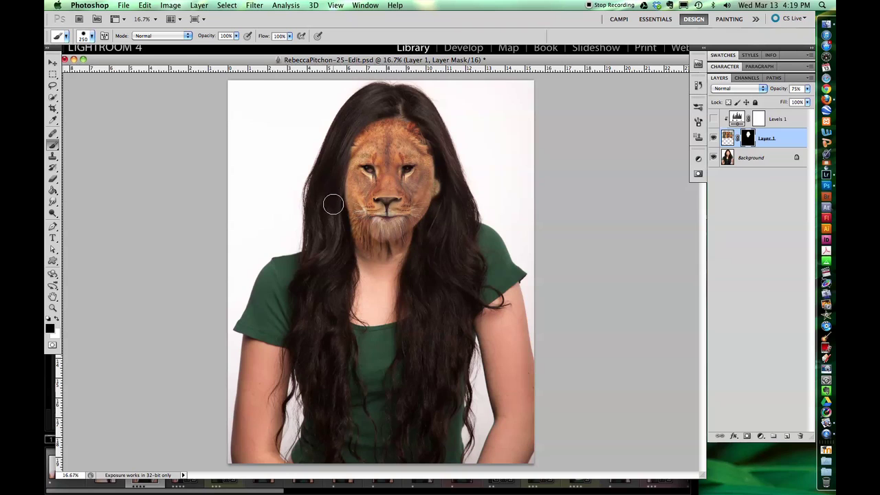
left_click(85, 38)
key("Return")
key("x")
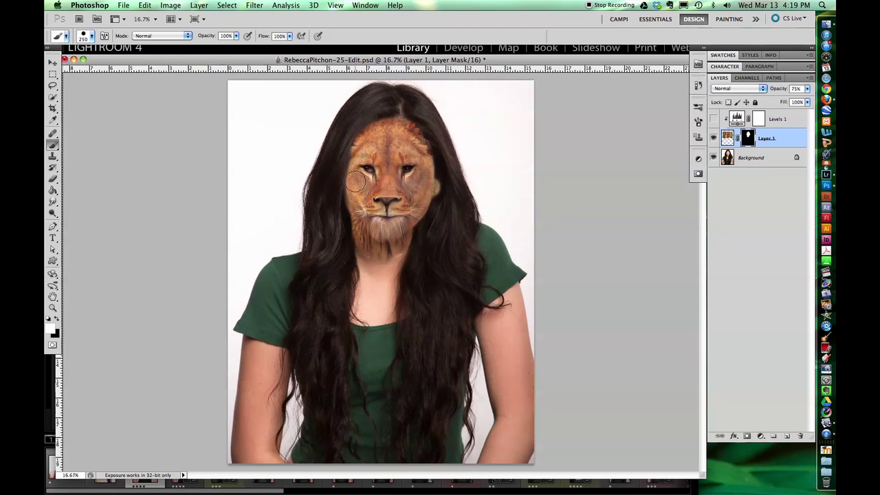
key("x")
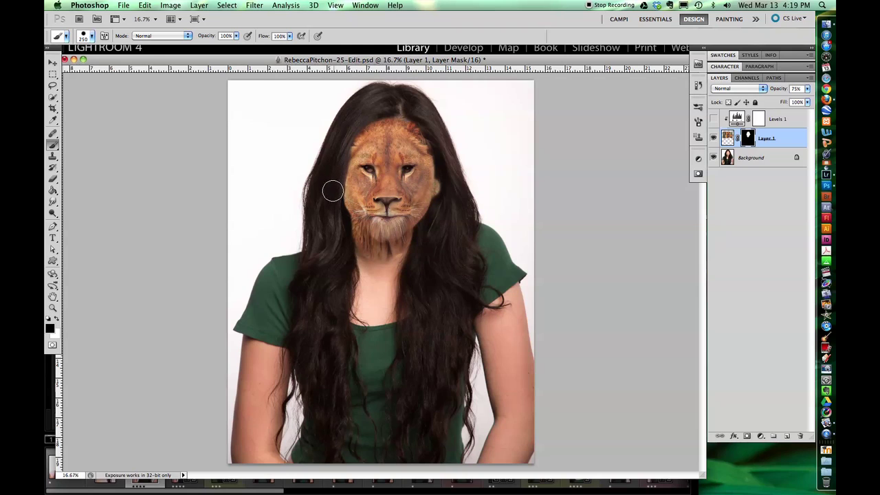
Step: Lower the lioness layer's opacity and delete the Levels 1 adjustment layer
left_click_drag(772, 91, 758, 92)
left_click(795, 121)
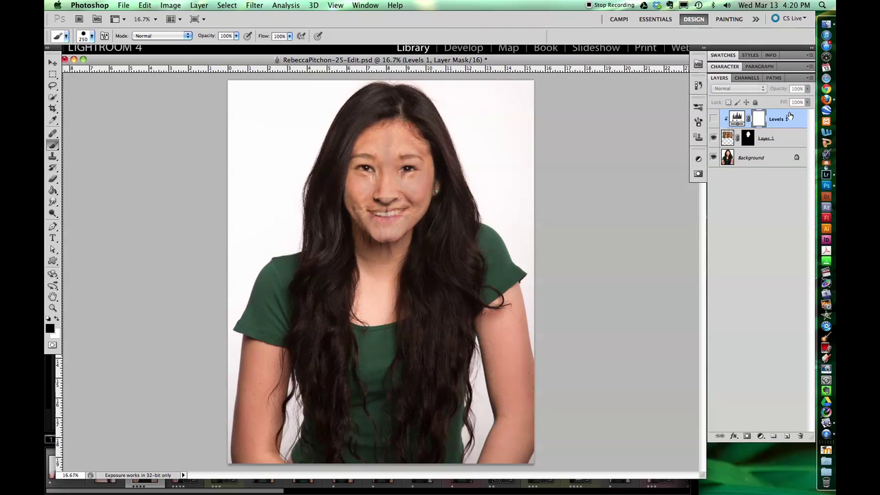
left_click_drag(790, 117, 800, 436)
Step: Add a new layer above the lioness, fill it with gray and set its blend mode to Overlay
left_click(780, 436)
left_click(145, 4)
left_click(157, 170)
left_click(361, 123)
left_click(363, 134)
left_click(451, 113)
key("b")
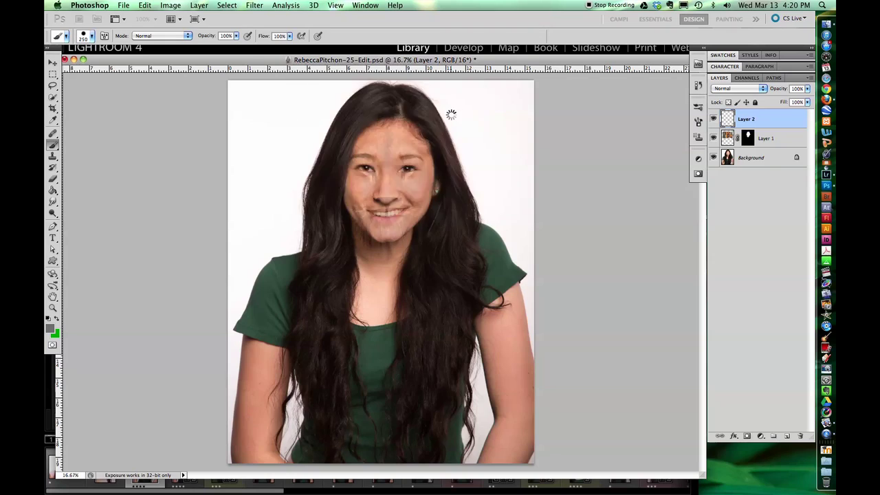
left_click(732, 89)
left_click(722, 183)
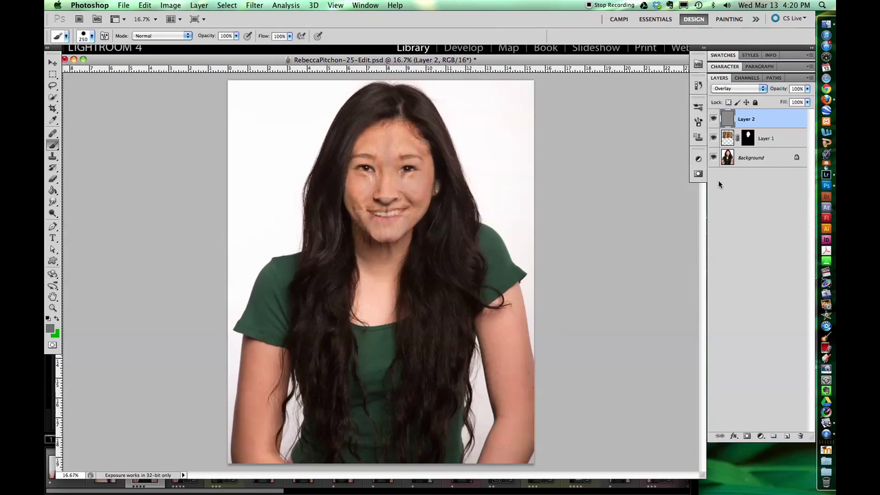
Step: Set up the Burn tool with a 150 px brush, 0% hardness, Midtones range and 17% exposure
left_click(53, 213)
left_click_drag(55, 215, 80, 223)
left_click(180, 35)
left_click(167, 29)
left_click(92, 37)
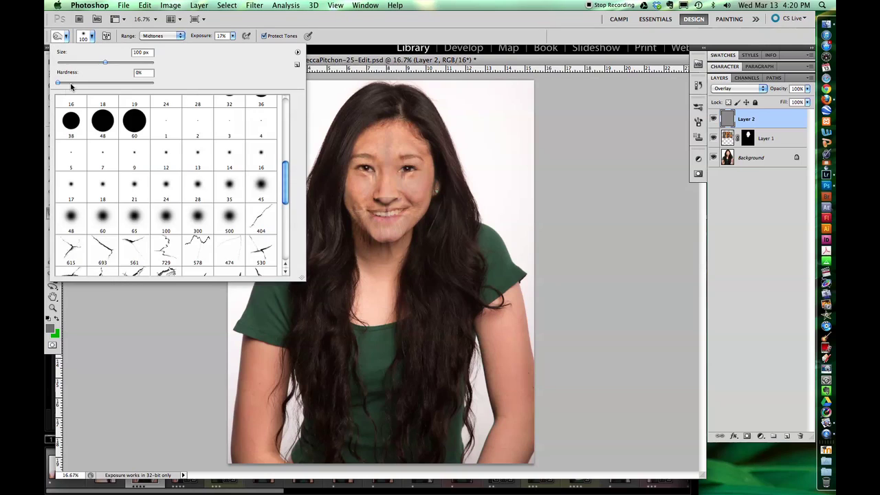
key("Return")
key("bracketleft")
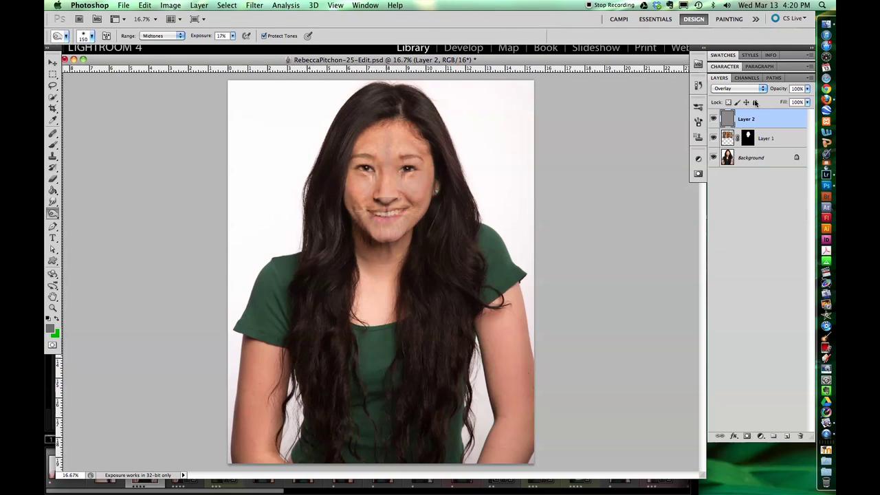
Step: Raise the lioness layer's opacity to 75% and shorten the Layers panel
left_click(767, 138)
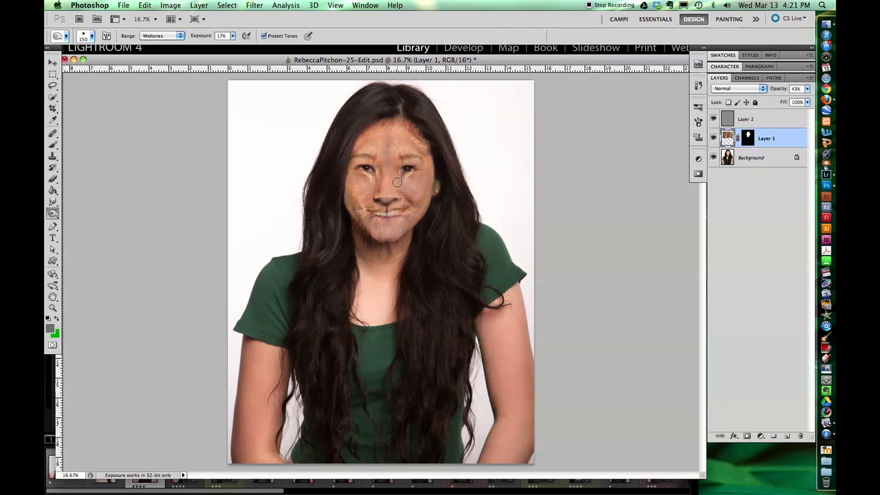
mouse_move(777, 89)
left_mouse_down()
mouse_move(800, 89)
mouse_move(775, 95)
left_mouse_up()
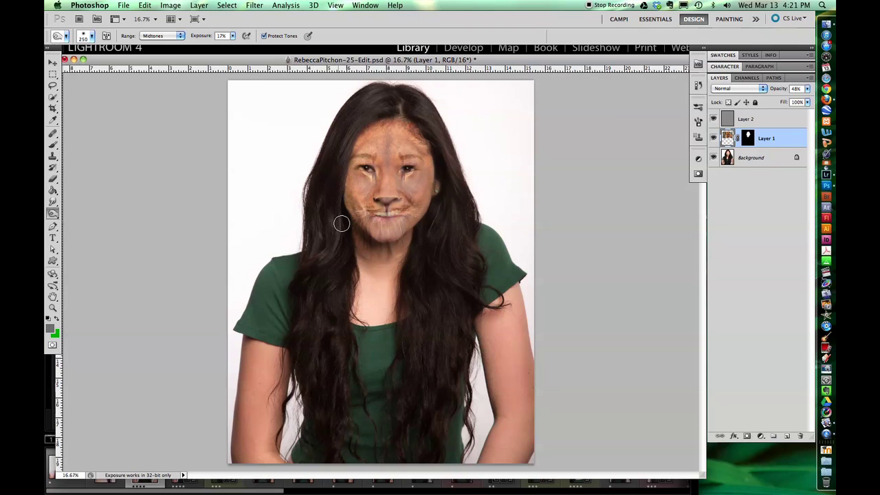
mouse_move(779, 88)
left_mouse_down()
mouse_move(812, 82)
mouse_move(786, 90)
left_mouse_up()
left_click_drag(786, 78, 811, 113)
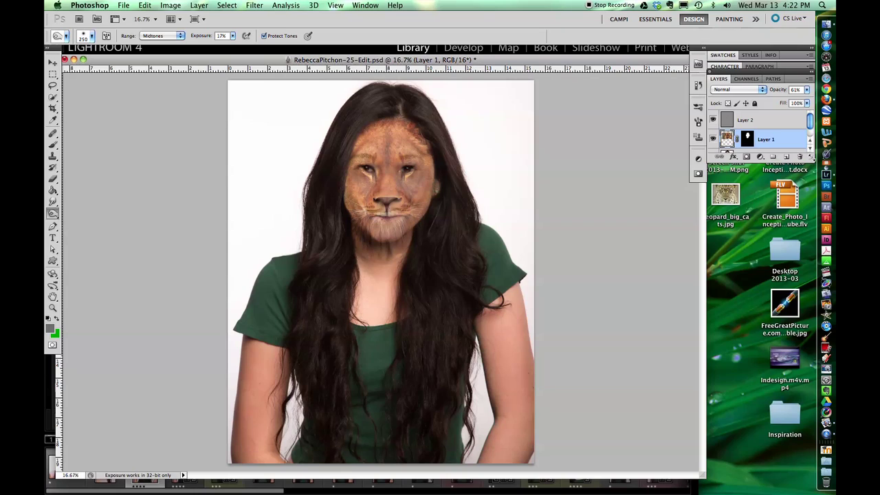
left_click_drag(810, 157, 812, 297)
left_click(713, 121)
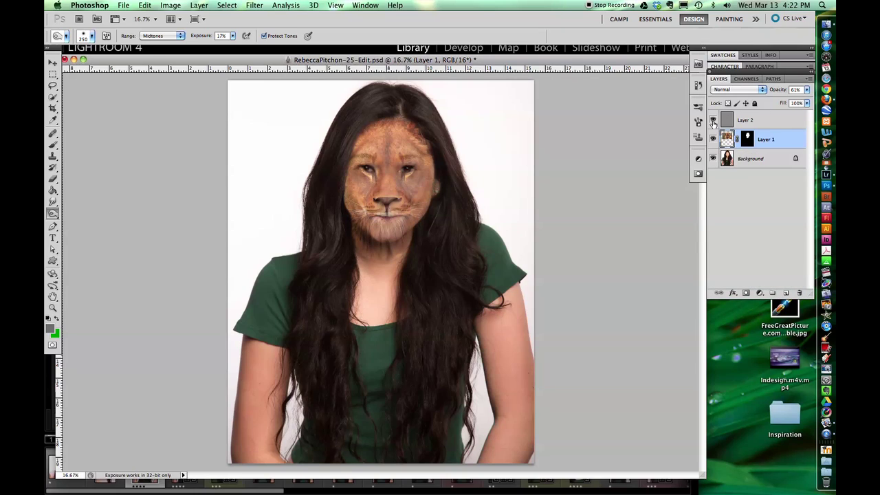
left_click_drag(779, 90, 785, 90)
Step: Target the lioness layer's mask and set the Brush to 60% opacity with black paint for close work on the face
left_click(748, 139)
left_click(53, 145)
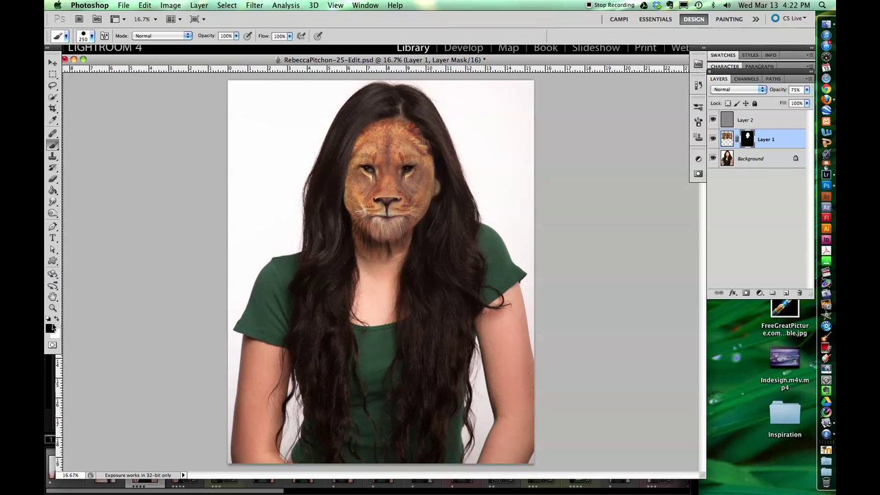
key("6")
key("z")
left_click(403, 169)
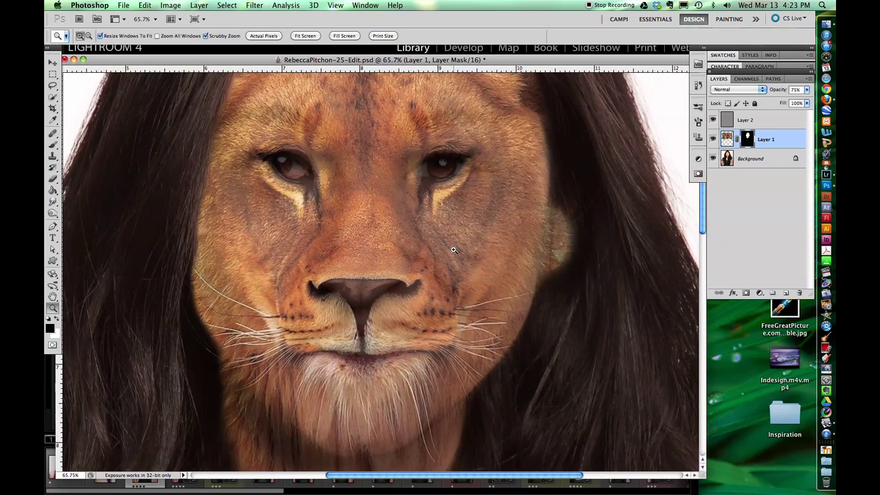
key("b")
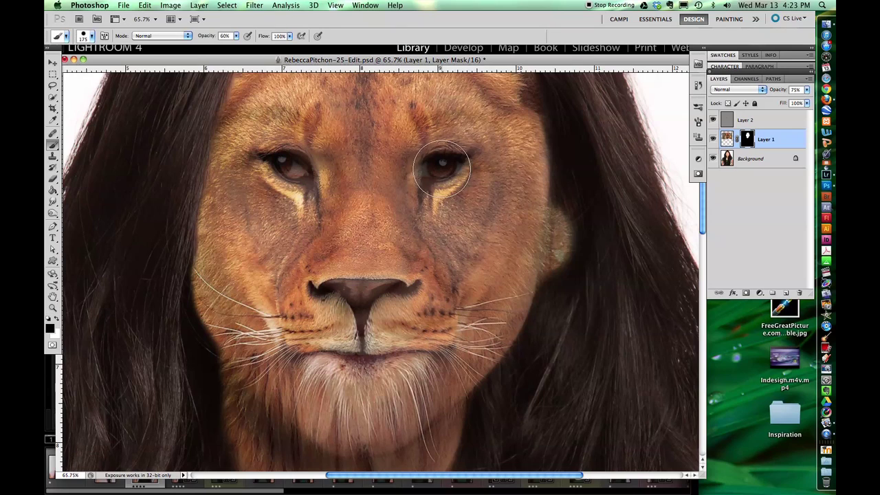
Step: Reveal both of the woman's eyes by painting black on the mask with a softened 50 px brush at 60% opacity
mouse_move(441, 169)
left_mouse_down()
mouse_move(421, 174)
mouse_move(434, 165)
left_mouse_up()
key("super+z")
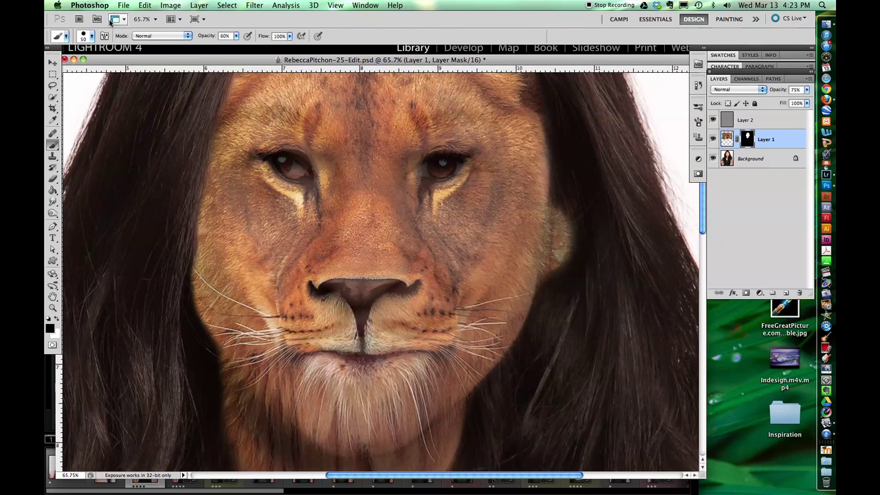
left_click(91, 37)
left_click(69, 83)
key("Return")
mouse_move(458, 161)
left_mouse_down()
mouse_move(422, 176)
mouse_move(451, 165)
left_mouse_up()
left_click_drag(316, 167, 263, 167)
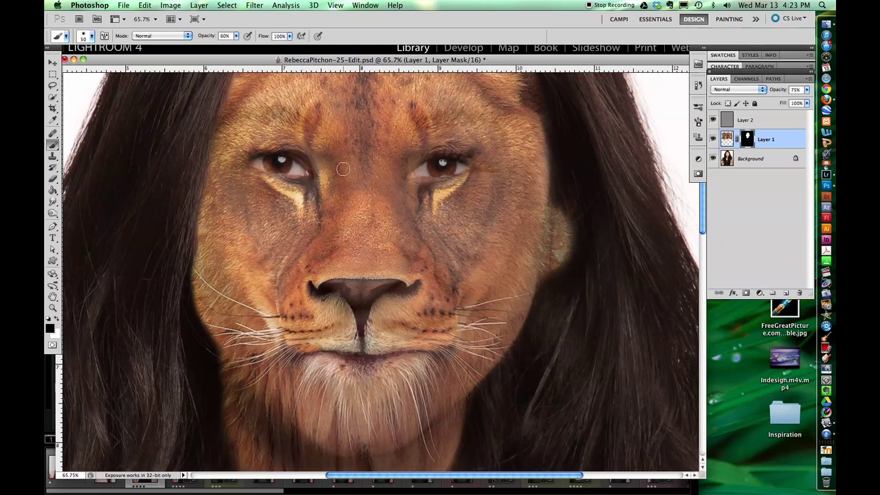
Step: Reveal the woman's smile by painting black on the lioness mask, then refine the lip edges with white and black strokes
mouse_move(383, 352)
left_mouse_down()
mouse_move(310, 353)
mouse_move(354, 355)
mouse_move(343, 342)
mouse_move(314, 339)
mouse_move(397, 330)
mouse_move(292, 329)
mouse_move(315, 352)
mouse_move(381, 357)
mouse_move(383, 345)
mouse_move(433, 324)
mouse_move(359, 331)
mouse_move(431, 321)
mouse_move(333, 378)
mouse_move(350, 335)
mouse_move(287, 329)
mouse_move(428, 322)
mouse_move(392, 346)
mouse_move(399, 338)
mouse_move(346, 348)
left_mouse_up()
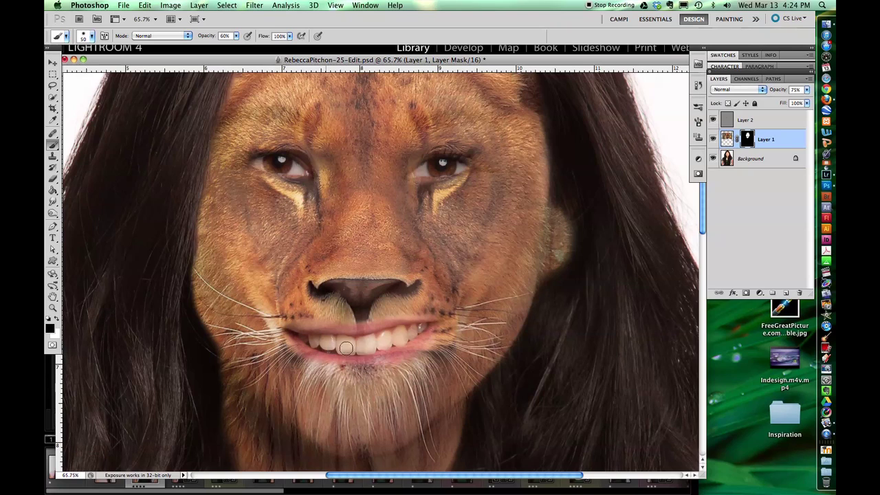
key("x")
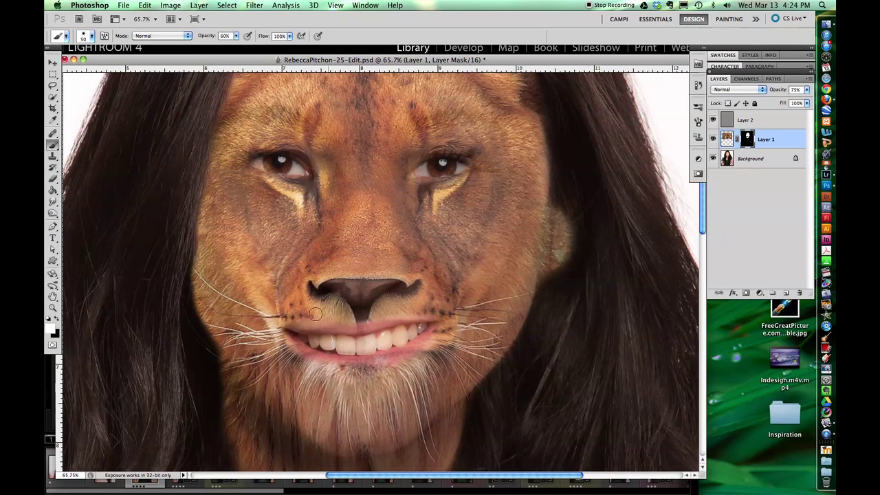
mouse_move(325, 321)
left_mouse_down()
mouse_move(408, 311)
mouse_move(426, 316)
mouse_move(437, 338)
left_mouse_up()
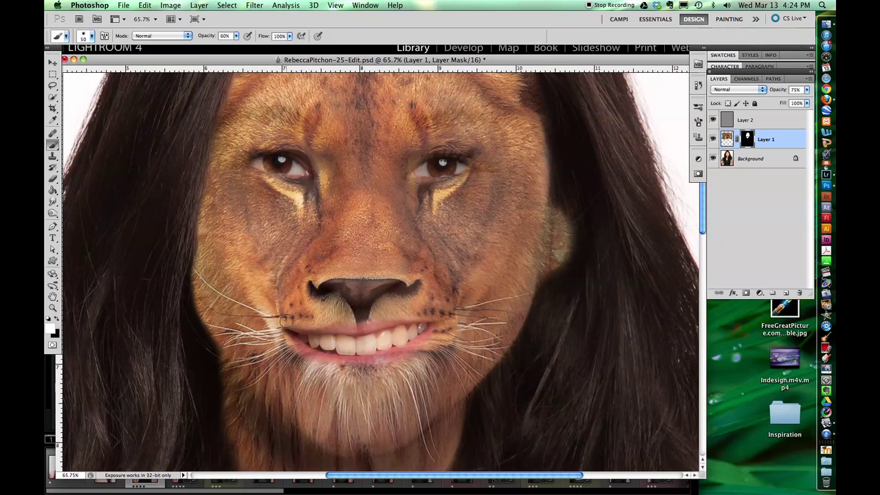
left_click_drag(360, 313, 357, 328)
key("x")
left_click_drag(339, 357, 391, 353)
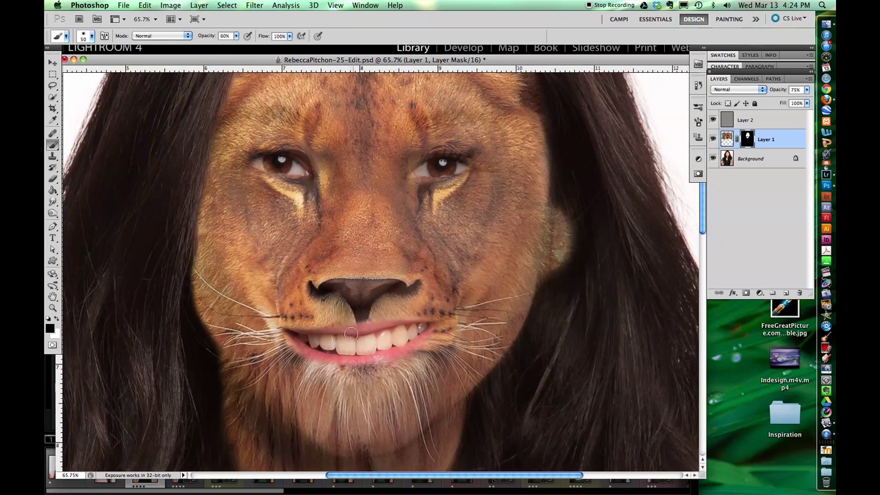
Step: Target the lioness layer's image and draw an elliptical selection with a 20 px feather around the nose, mouth and chin
key("super+2")
left_click_drag(52, 74, 90, 85)
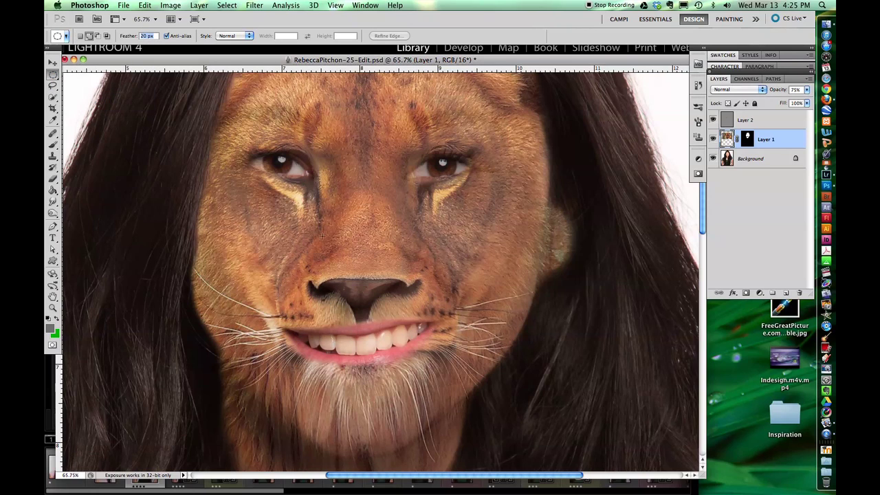
scroll(238, 236, "down", 2)
left_click_drag(234, 185, 495, 415)
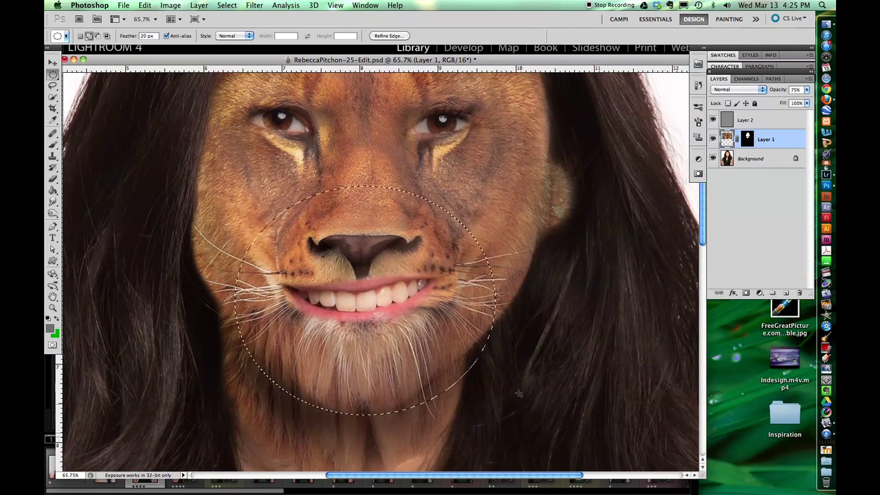
Step: Liquify the selected muzzle with a 410 brush, pushing both mouth corners upward to follow the smile, and deselect
left_click(254, 5)
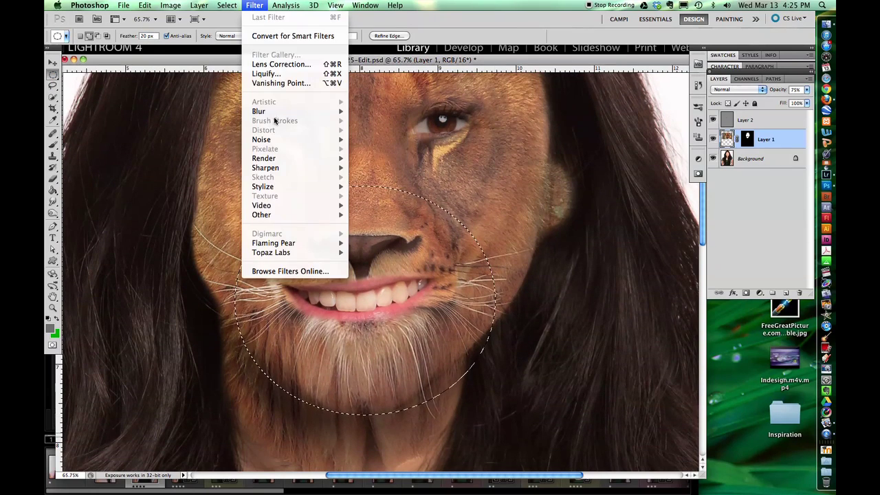
left_click(282, 81)
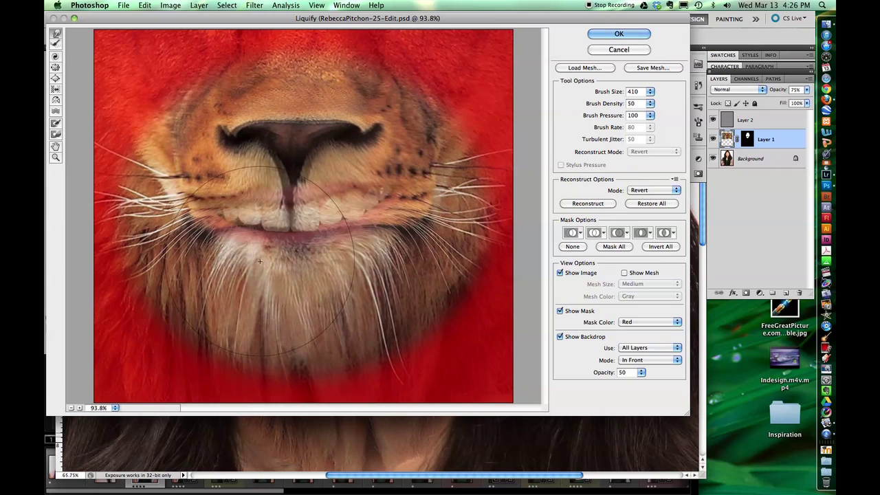
left_click_drag(407, 189, 405, 173)
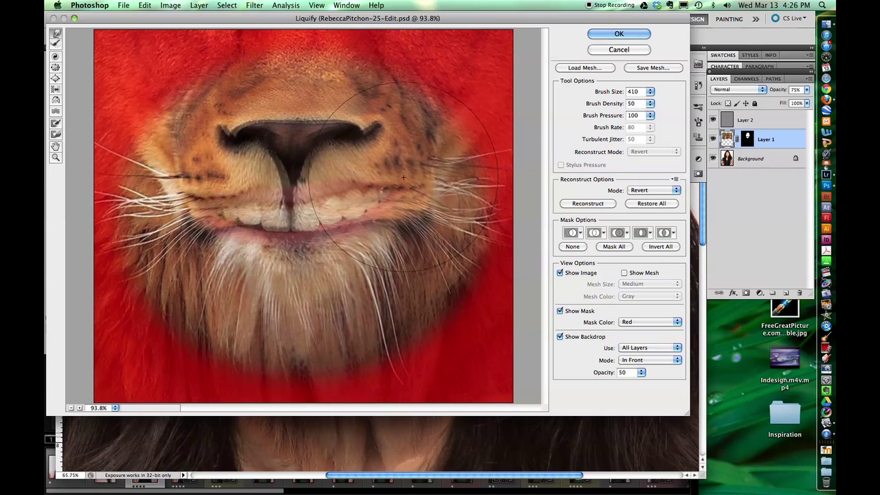
left_click_drag(187, 219, 190, 195)
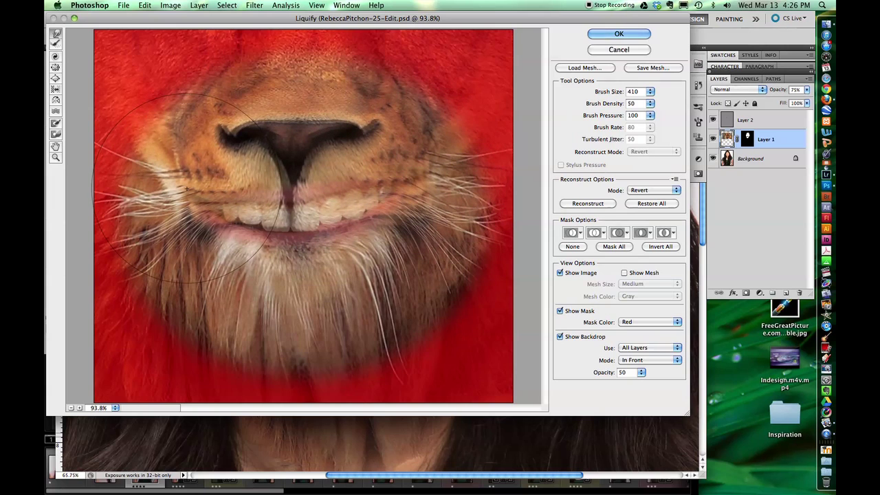
left_click(645, 31)
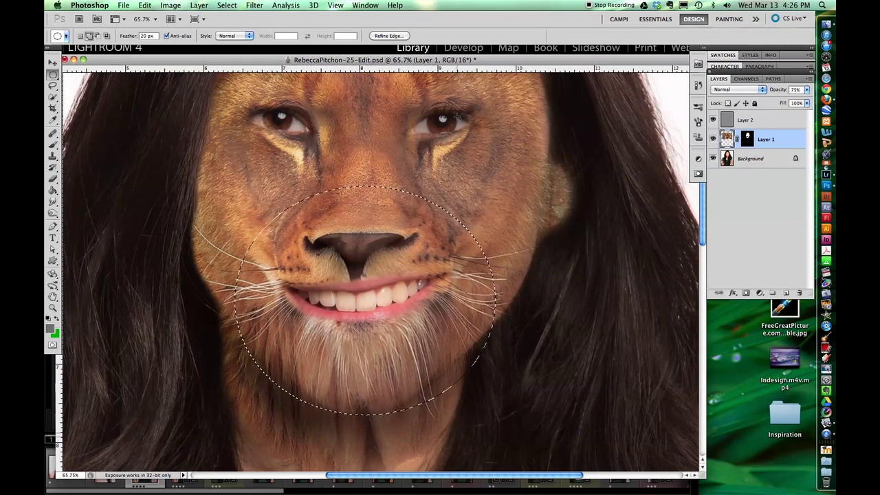
key("super+d")
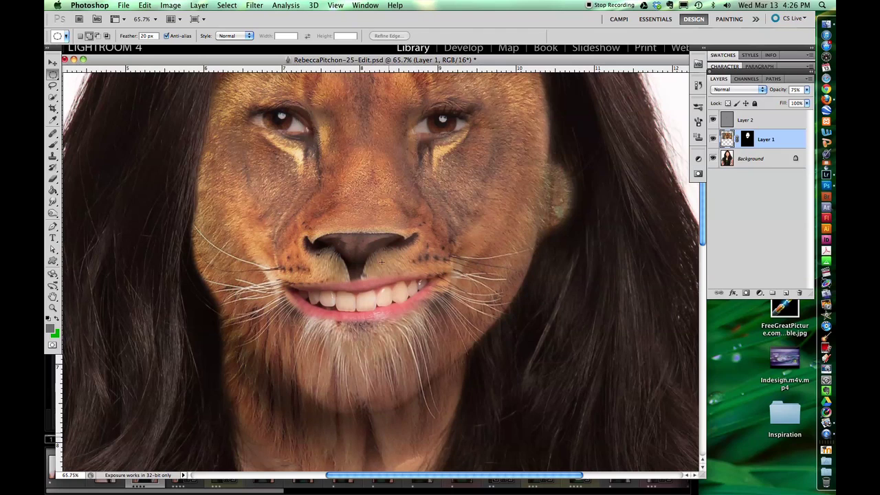
Step: Reveal the woman's ear and earring by painting black on the lioness layer's mask with a 125 px brush at 60% opacity
key("z")
key("super+0")
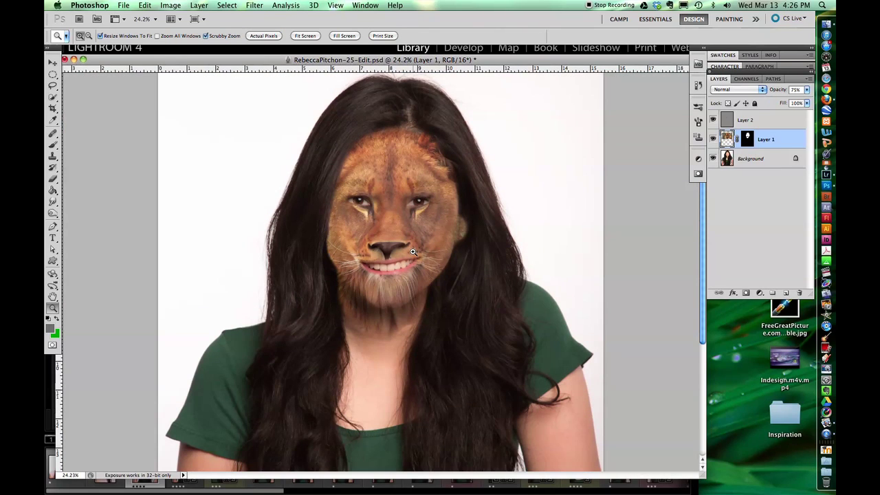
left_click(747, 139)
key("d")
left_click(52, 145)
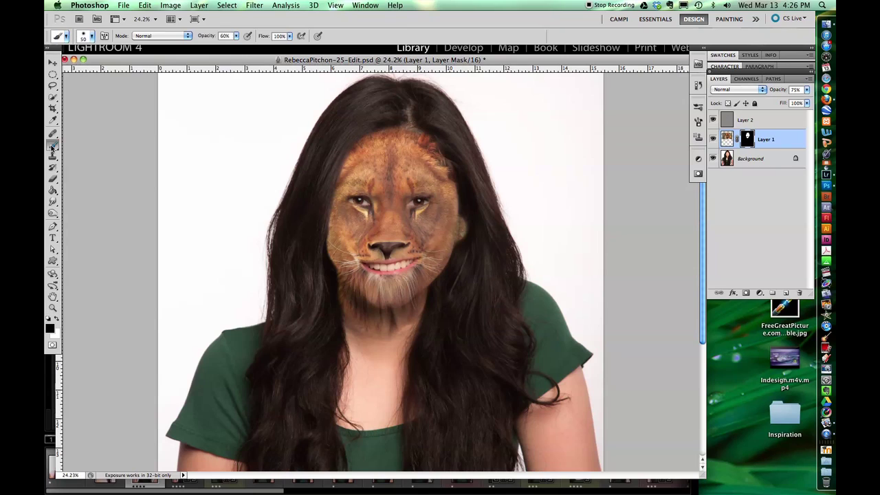
left_click(84, 35)
key("Return")
key("bracketright")
key("bracketright")
key("bracketright")
key("bracketright")
key("bracketright")
key("bracketright")
left_click_drag(465, 225, 464, 227)
Step: Liquify the lioness layer's image with a 508 brush, reshaping the areas around the eyes to fit the woman's eyes
left_click(727, 138)
left_click(254, 5)
left_click(258, 80)
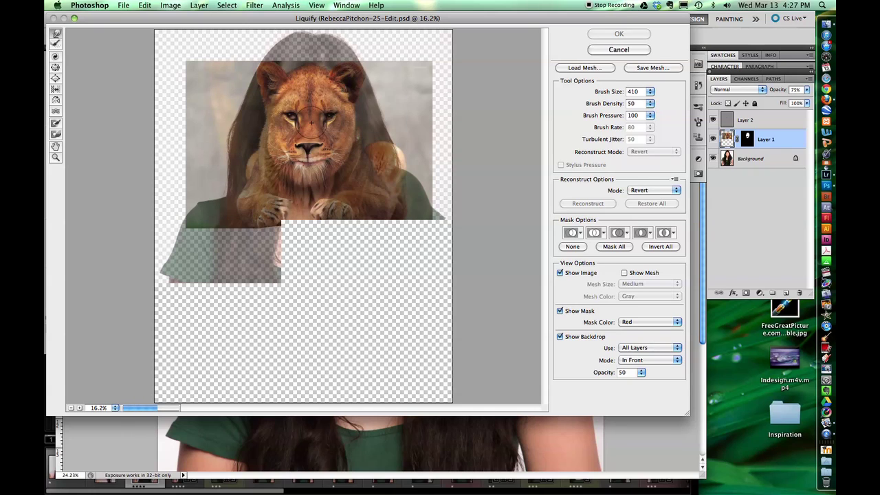
left_click_drag(605, 93, 622, 93)
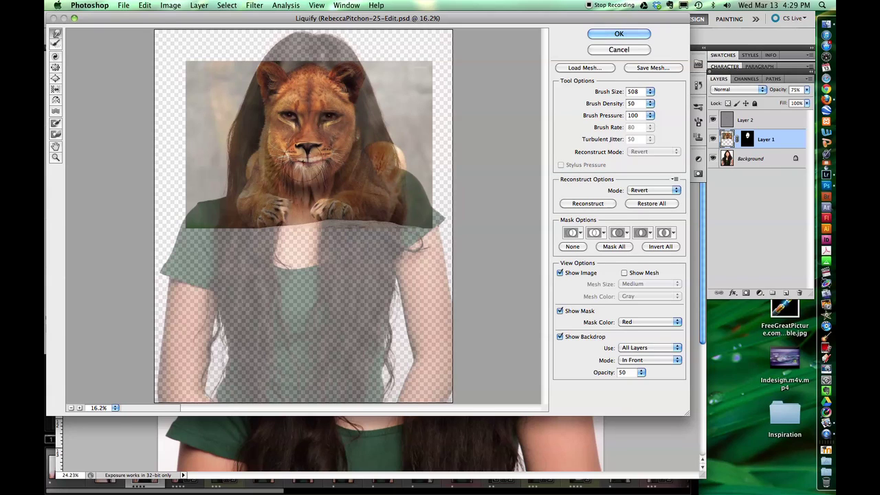
left_click(596, 36)
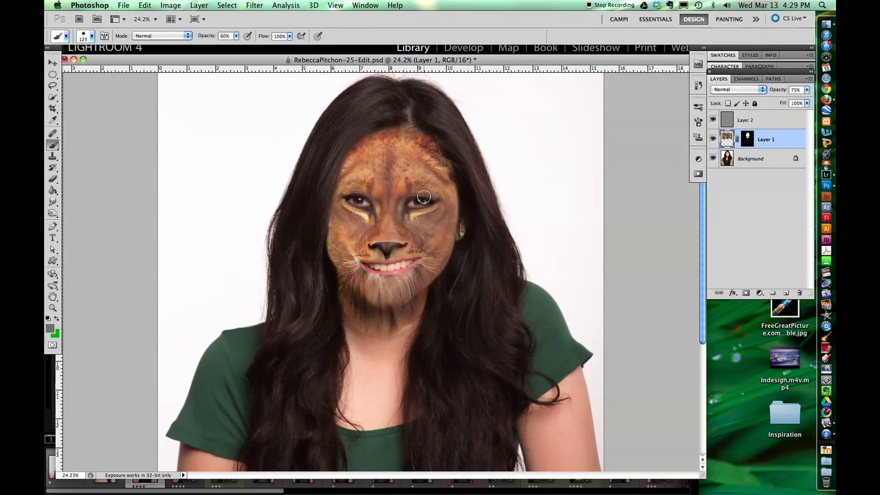
Step: Set up a 45 px Brush with adjusted hardness and default black paint on the lioness layer's mask for detail work around the eyes
key("z")
left_click_drag(381, 203, 434, 228)
key("b")
left_click(91, 36)
left_click_drag(85, 82, 96, 84)
key("Return")
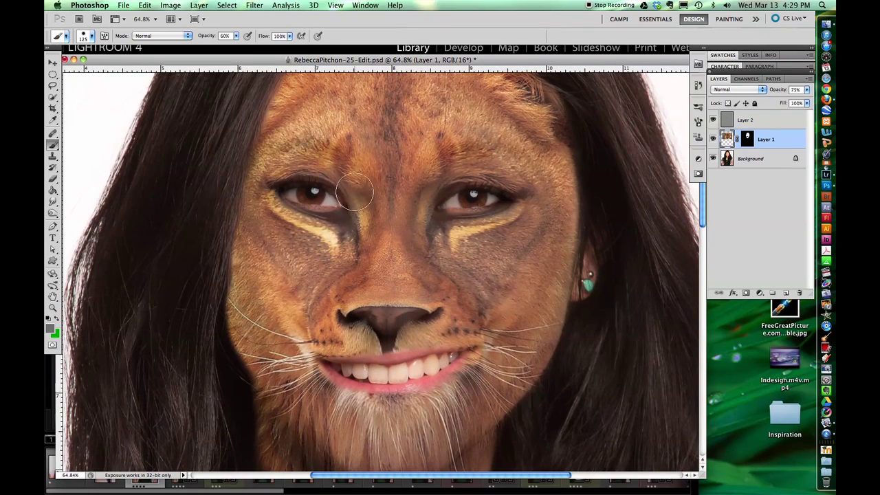
left_click(48, 319)
key("bracketleft")
key("bracketleft")
key("bracketleft")
key("bracketleft")
key("bracketleft")
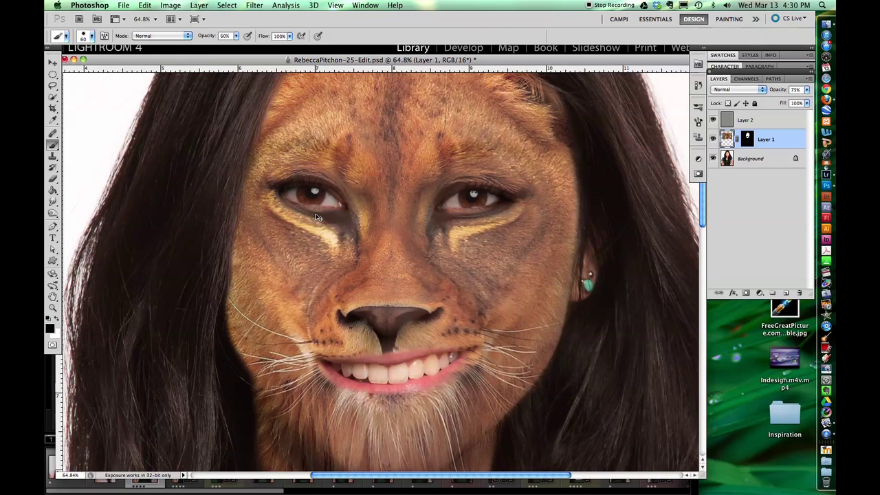
left_click(749, 140)
key("bracketleft")
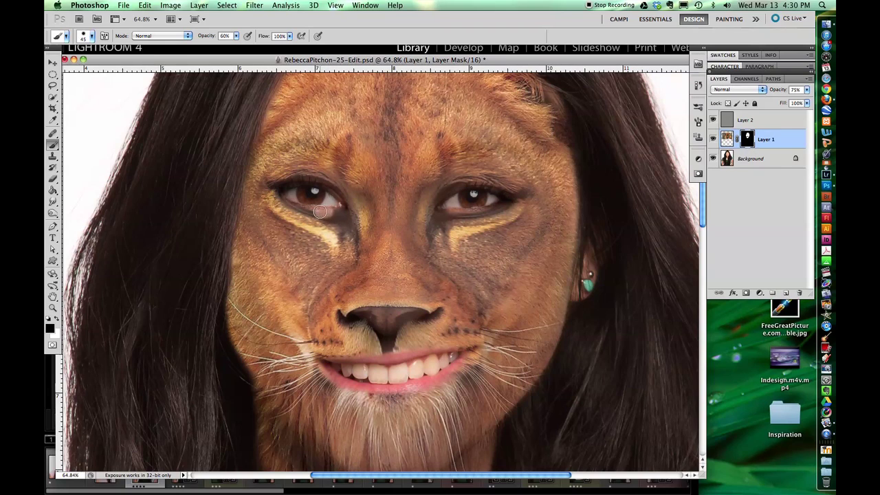
Step: Raise the Brush opacity and the lioness layer's opacity to 100%, and set the brush to 40 px with 74% hardness
key("x")
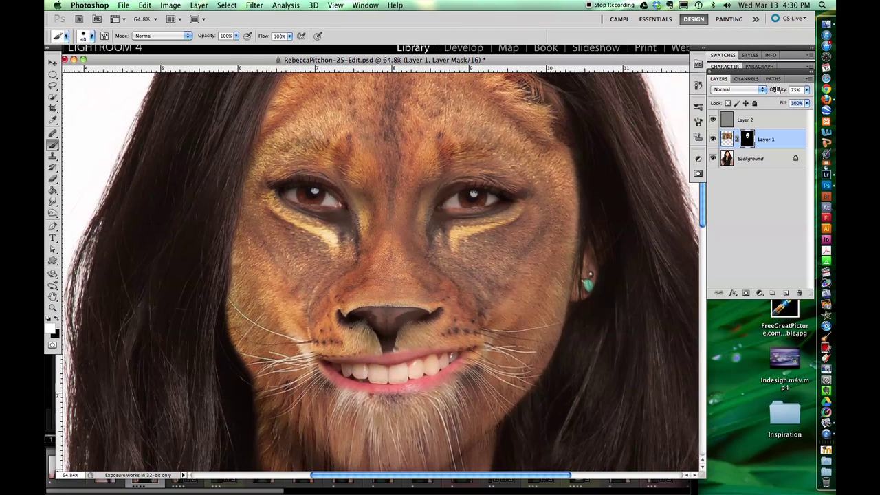
key("Tab")
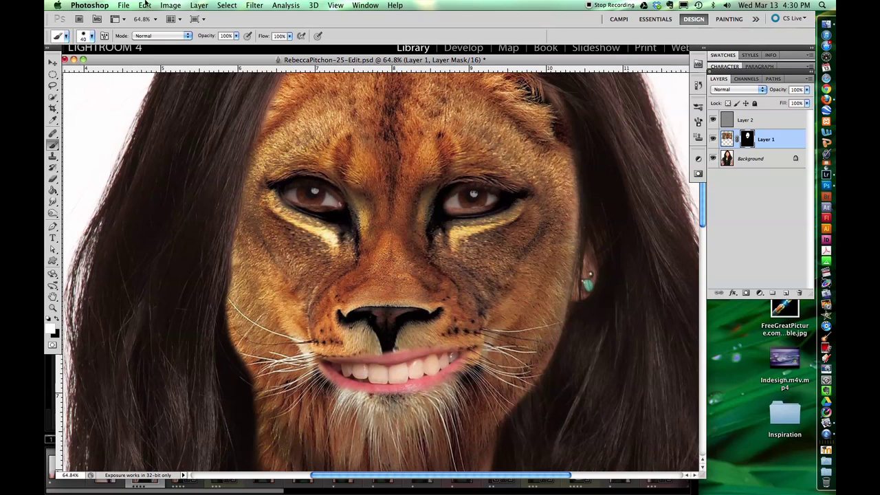
left_click(92, 36)
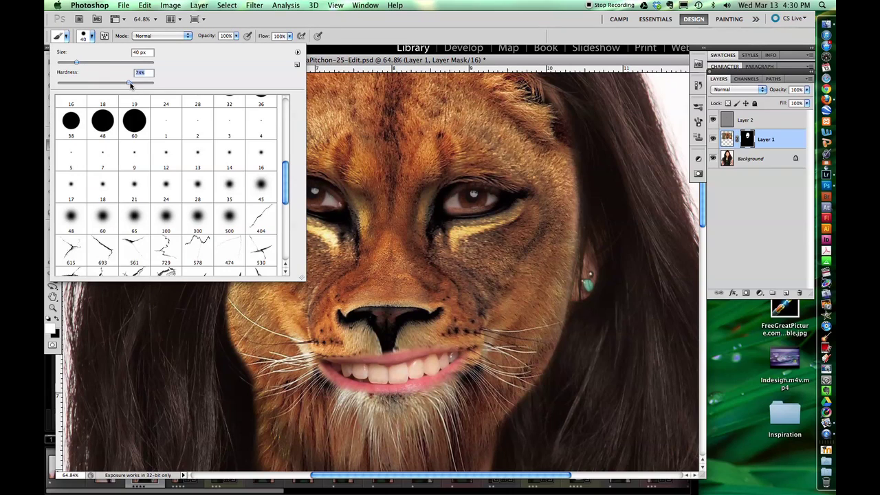
key("Return")
key("x")
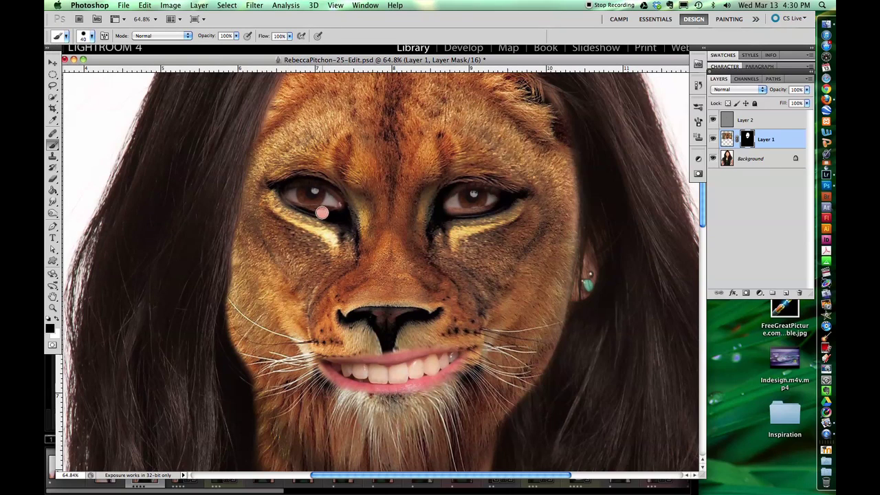
Step: Refine the mask around the woman's right eye with black and white strokes, changing the brush size to 35 px
key("x")
mouse_move(285, 198)
left_mouse_down()
mouse_move(325, 207)
mouse_move(292, 193)
mouse_move(312, 196)
left_mouse_up()
key("x")
left_click(92, 36)
left_click_drag(88, 83, 76, 84)
key("Return")
key("bracketright")
key("bracketright")
key("bracketright")
key("x")
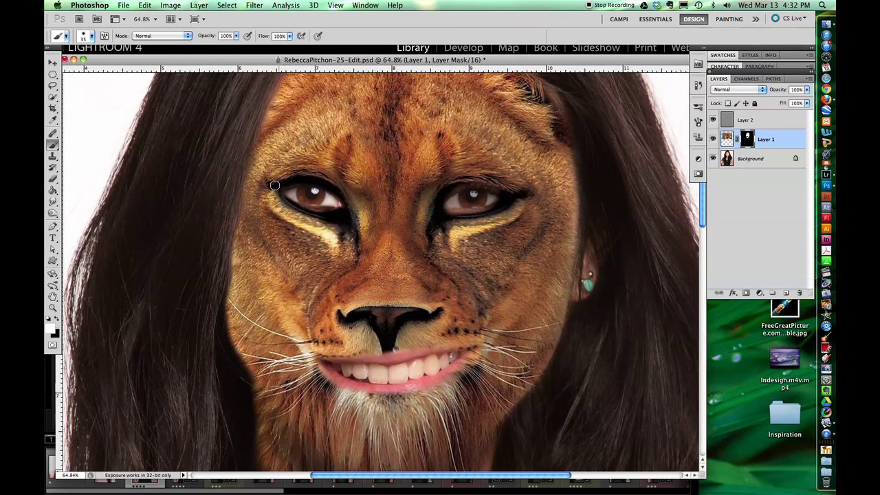
Step: Clean up the mask around the woman's left eye with alternating white and black strokes of the 35 px brush
left_click_drag(447, 216, 486, 214)
key("x")
mouse_move(492, 194)
left_mouse_down()
mouse_move(447, 204)
mouse_move(495, 198)
mouse_move(453, 205)
mouse_move(473, 197)
mouse_move(501, 205)
left_mouse_up()
key("x")
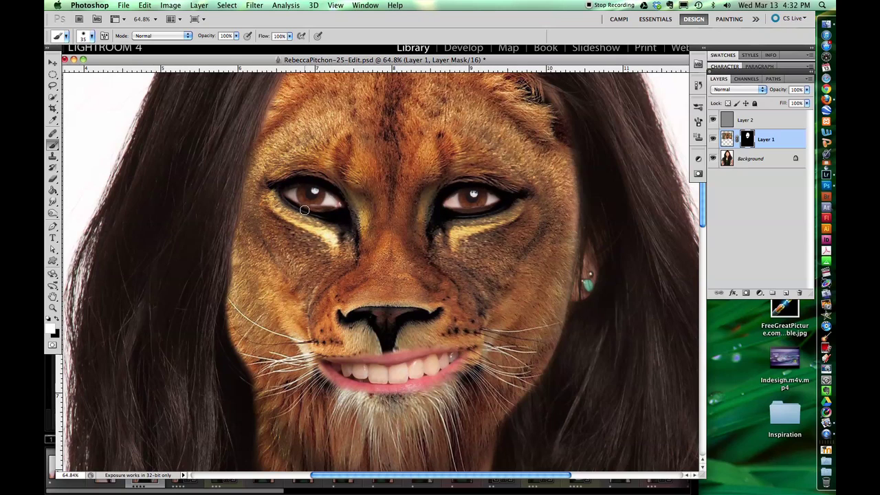
Step: Draw a feathered elliptical selection around both eyes and target the lioness layer's image
left_click(261, 4)
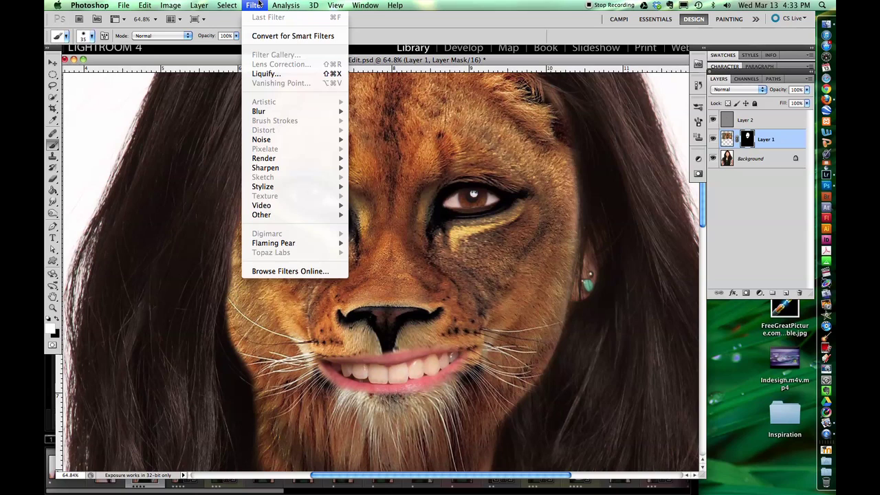
key("Escape")
key("m")
left_click_drag(584, 261, 584, 262)
left_click(727, 139)
Step: Liquify the selected eye area with a 366 brush, nudging the lioness's dark eye outlines closer to the woman's eyes, and deselect
left_click(254, 4)
left_click(289, 75)
left_click_drag(581, 94, 484, 95)
left_click_drag(224, 242, 220, 232)
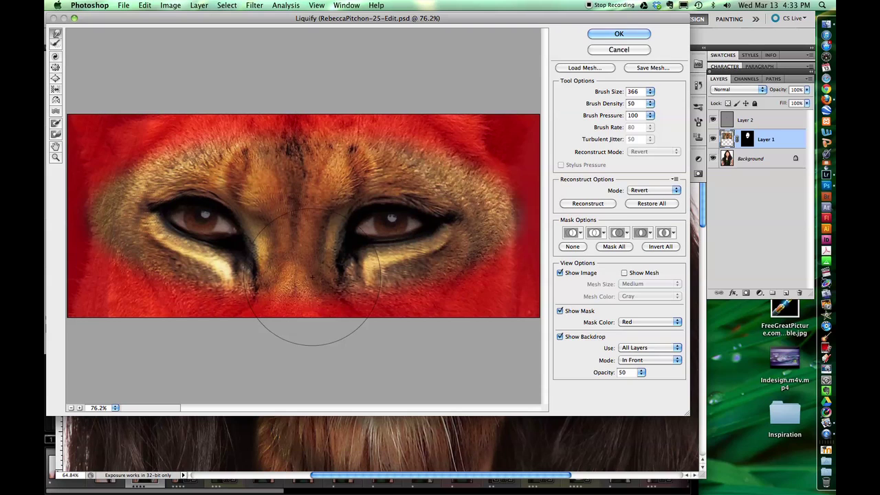
left_click(618, 34)
key("super+d")
left_click(53, 145)
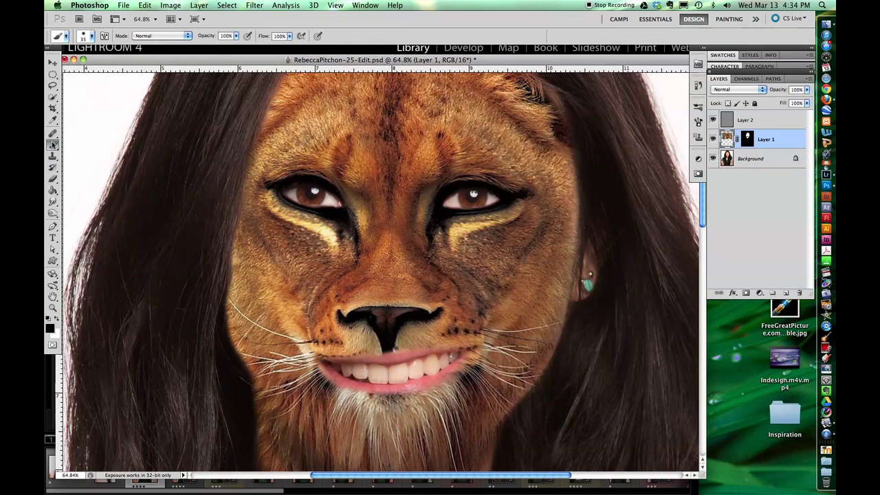
key("super+backslash")
key("x")
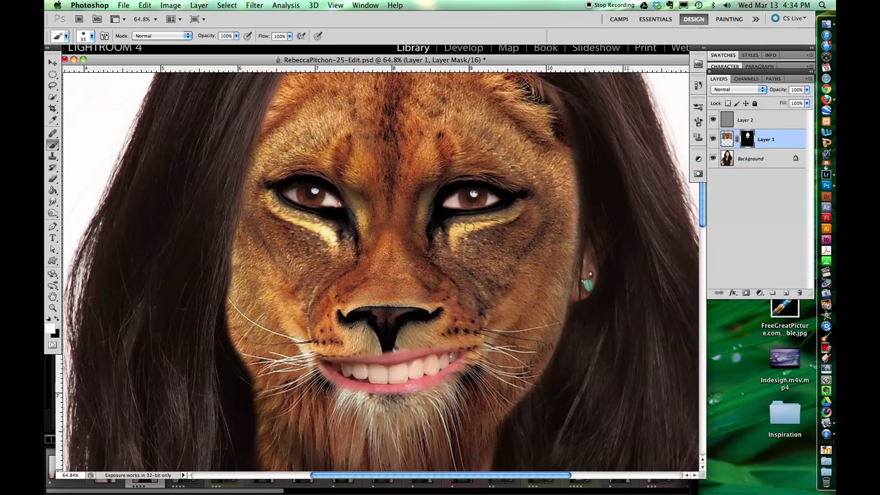
key("x")
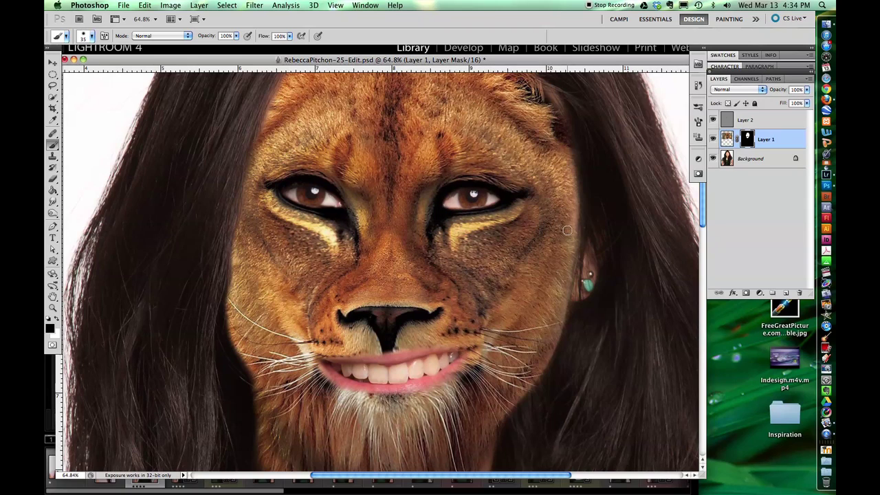
key("x")
Step: Target the lioness layer's image and sample the near-black eye outline, #050403, as the Brush's foreground colour
left_click(54, 145)
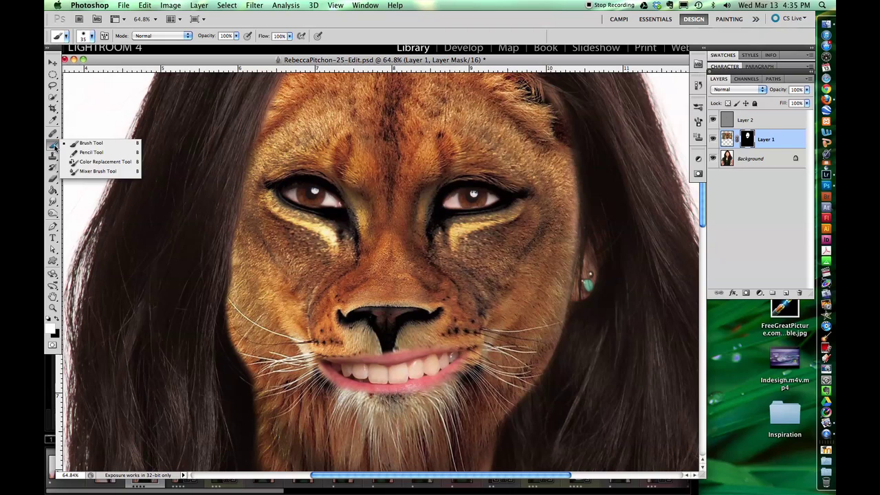
left_click(50, 328)
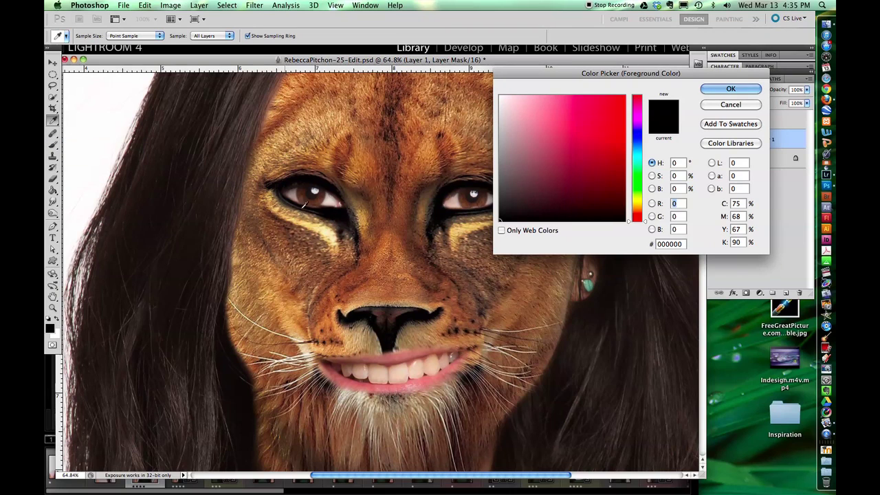
left_click(713, 106)
left_click(727, 138)
left_click(50, 330)
left_click(319, 214)
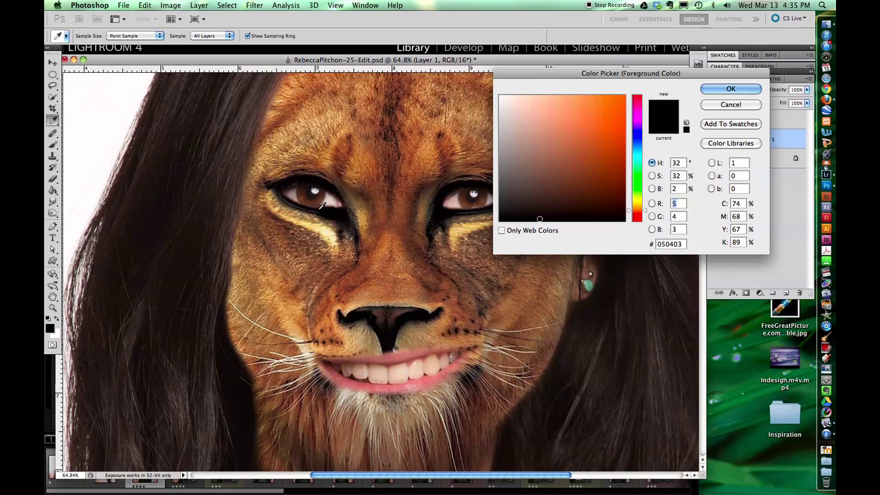
left_click(745, 89)
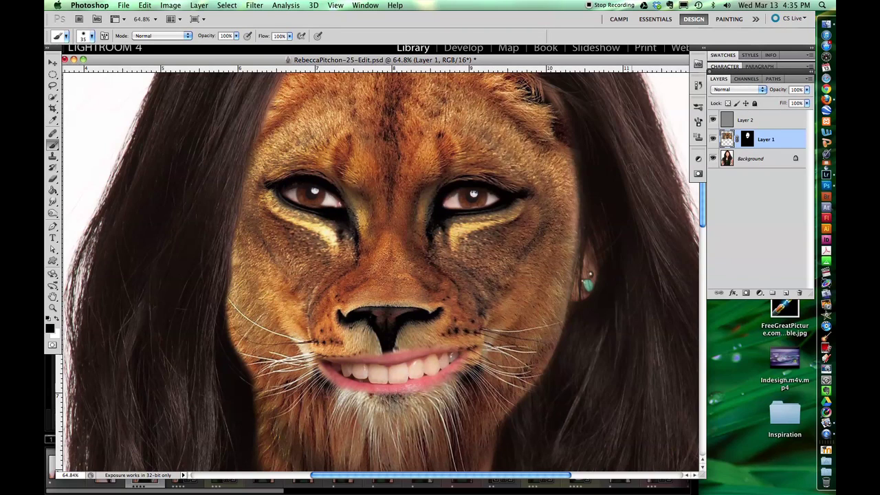
Step: Paint white at 62% brush opacity on the lioness layer's mask over the left-hand eye
left_click_drag(211, 36, 193, 41)
key("bracketleft")
key("bracketleft")
key("bracketleft")
left_click(747, 139)
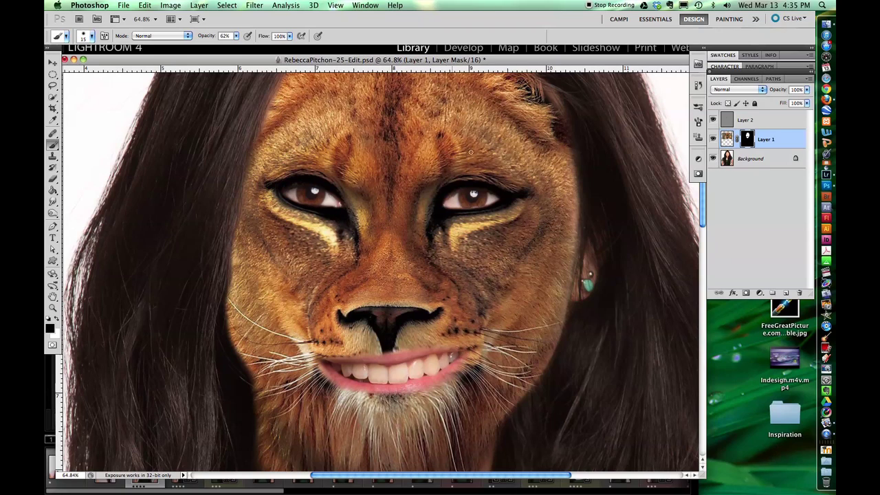
key("x")
key("bracketright")
key("bracketright")
key("bracketright")
left_click_drag(312, 198, 333, 200)
Step: Paint black at 100% brush opacity on the mask from the right-hand eye's inner corner down beside the nose
key("0")
key("x")
left_click_drag(413, 197, 423, 260)
Step: Lower the lioness layer's opacity to 30% and examine the face edges from the hairline down to the neck
scroll(310, 197, "up", 3)
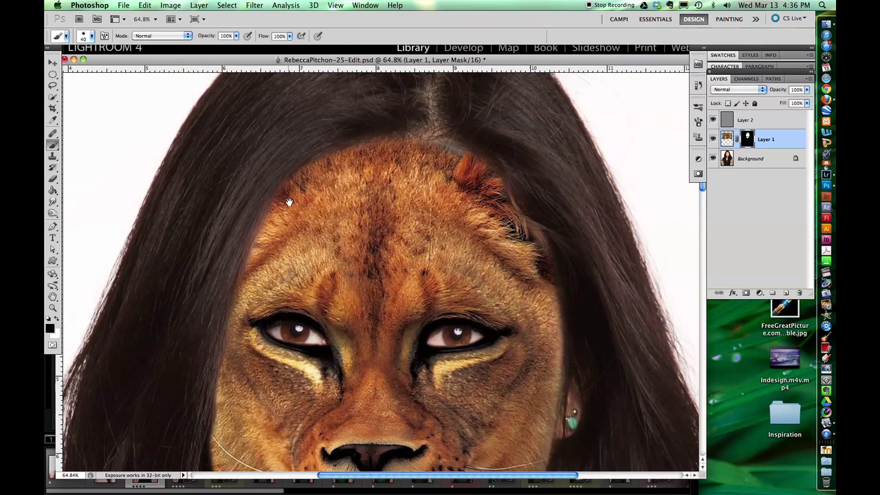
mouse_move(784, 89)
left_mouse_down()
mouse_move(758, 97)
mouse_move(773, 94)
left_mouse_up()
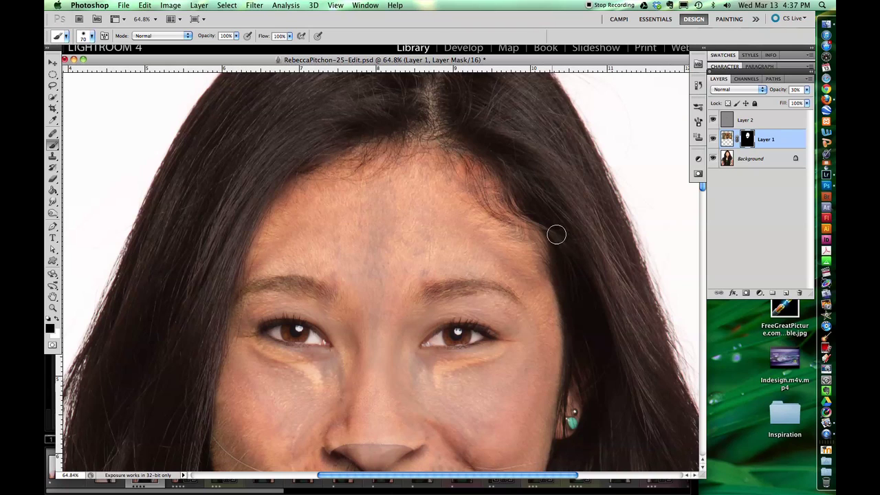
scroll(424, 367, "down", 5)
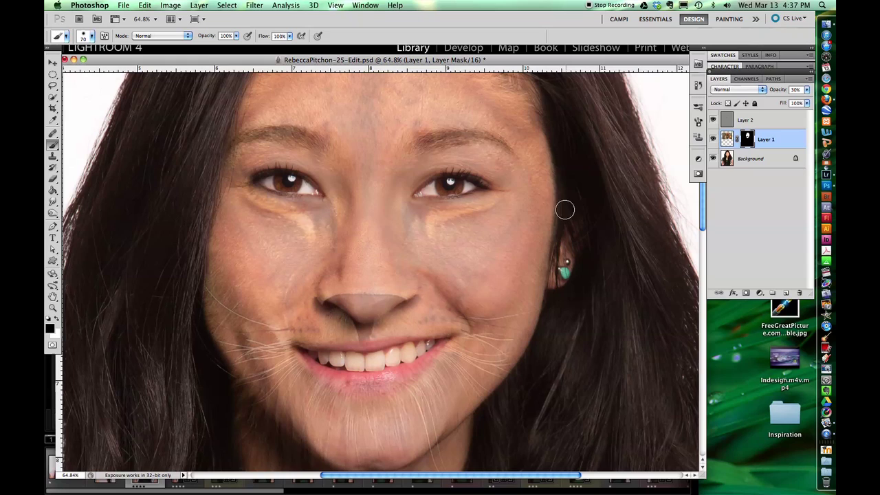
scroll(561, 209, "down", 3)
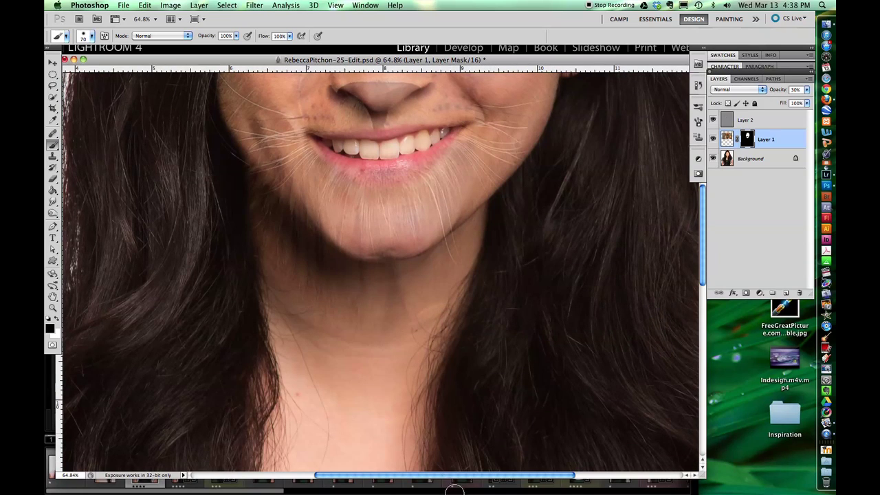
Step: Set the lioness layer's opacity to 51% and paint black on the mask with a 100 px brush along the hair beside the left-hand cheek and jaw
key("bracketright")
key("bracketright")
key("bracketright")
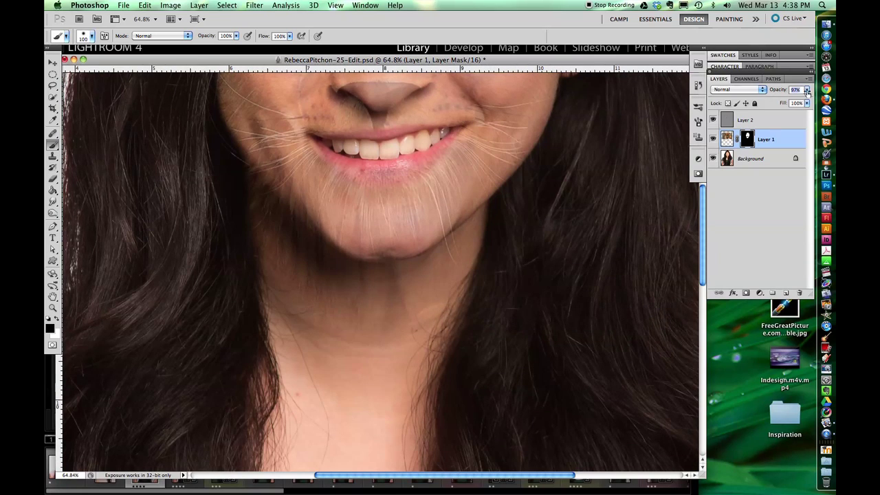
key("Return")
left_click_drag(777, 90, 764, 100)
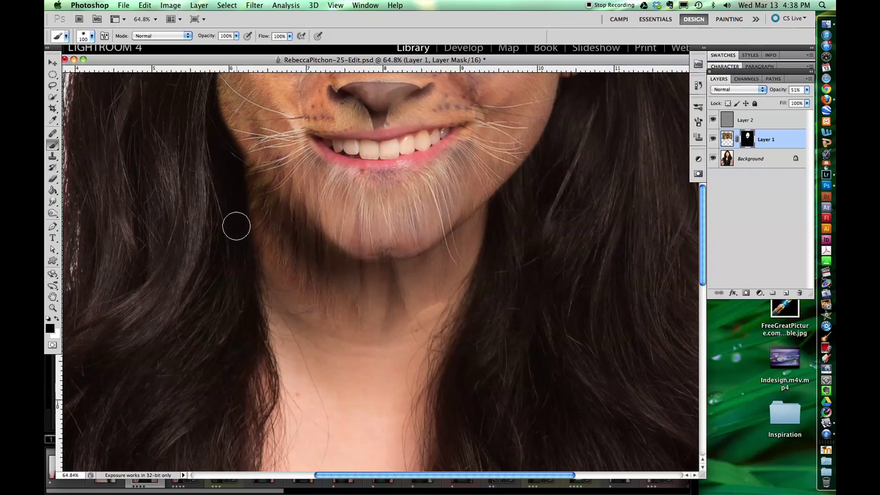
left_click_drag(219, 141, 232, 275)
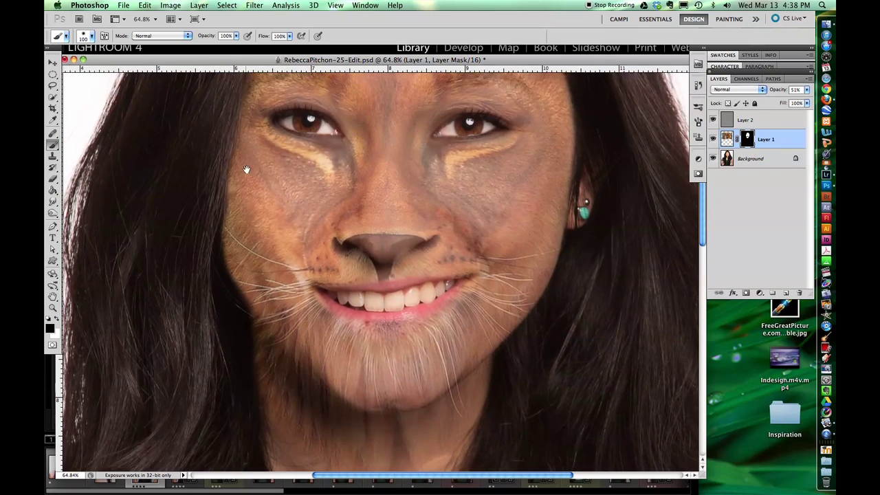
left_click_drag(246, 169, 250, 181)
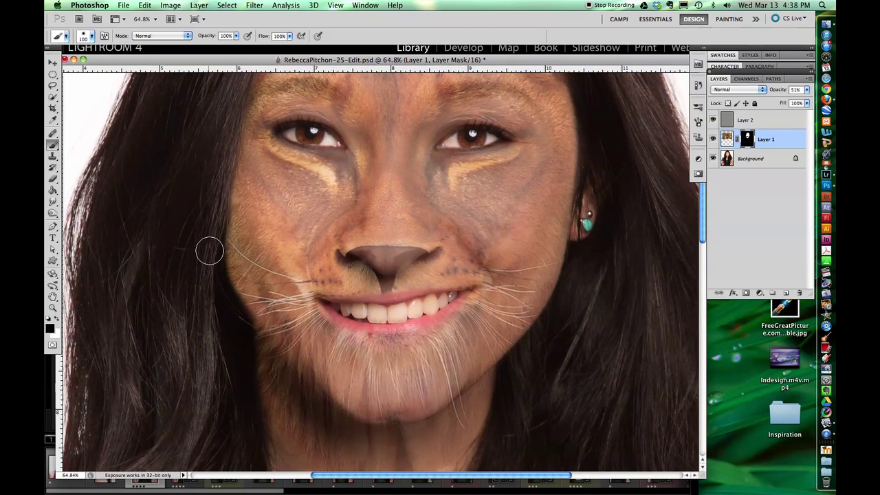
left_click_drag(228, 298, 210, 243)
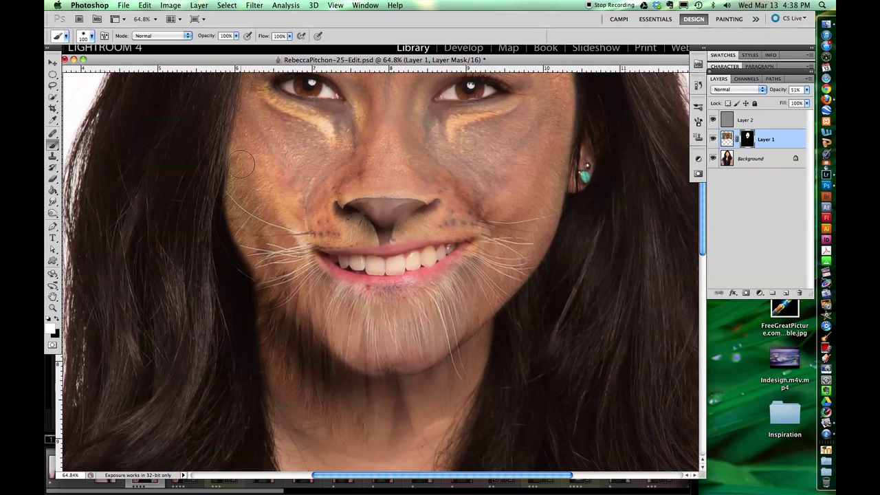
Step: Harden the 100 px brush and paint white on the mask along the left-hand cheek and the opposite side of the jaw
left_click(84, 38)
left_click(130, 85)
key("Return")
scroll(339, 208, "up", 3)
scroll(339, 208, "left", 1)
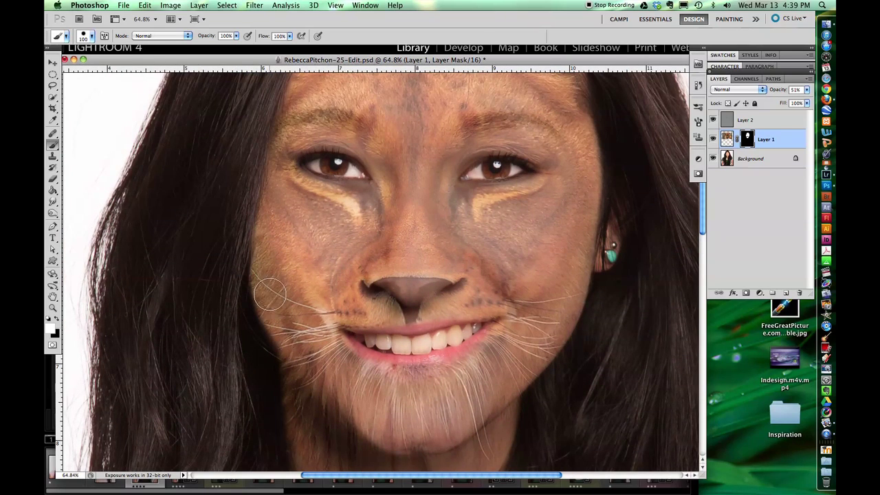
mouse_move(279, 318)
left_mouse_down()
mouse_move(303, 413)
mouse_move(293, 318)
mouse_move(261, 246)
left_mouse_up()
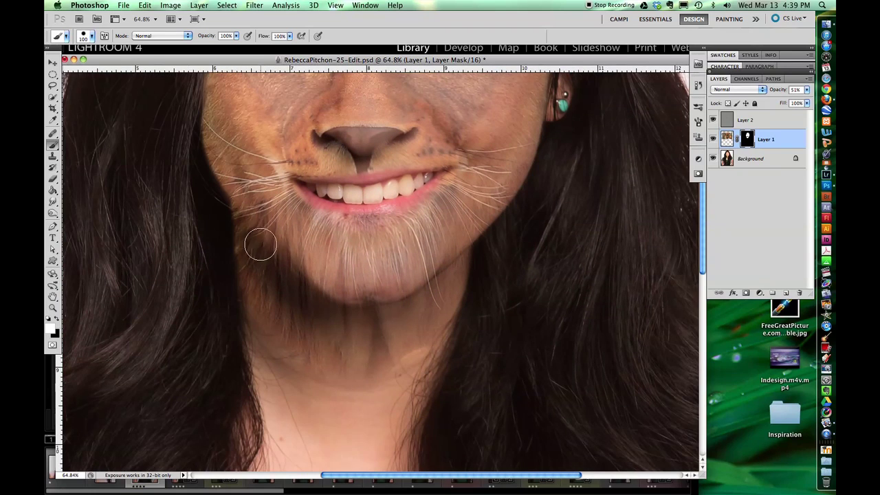
mouse_move(458, 246)
left_mouse_down()
mouse_move(449, 281)
mouse_move(459, 280)
left_mouse_up()
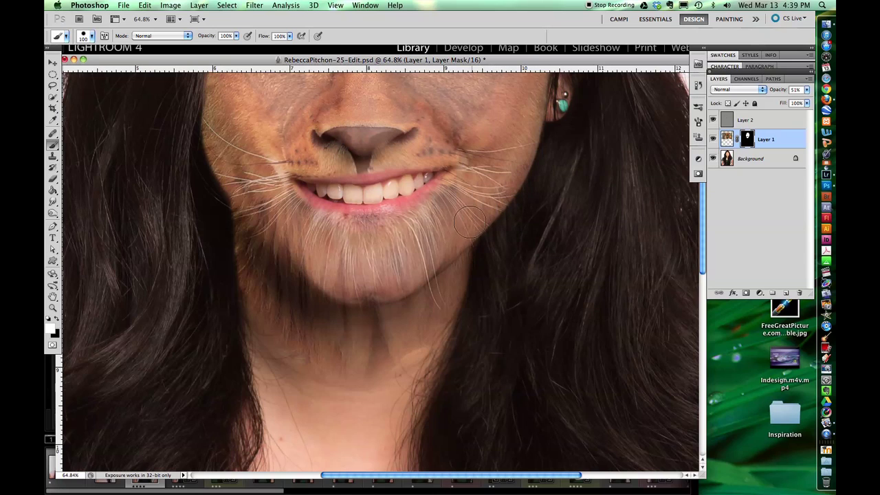
Step: Paint black on the mask over the hair beside the woman's earring and temple
scroll(481, 144, "up", 5)
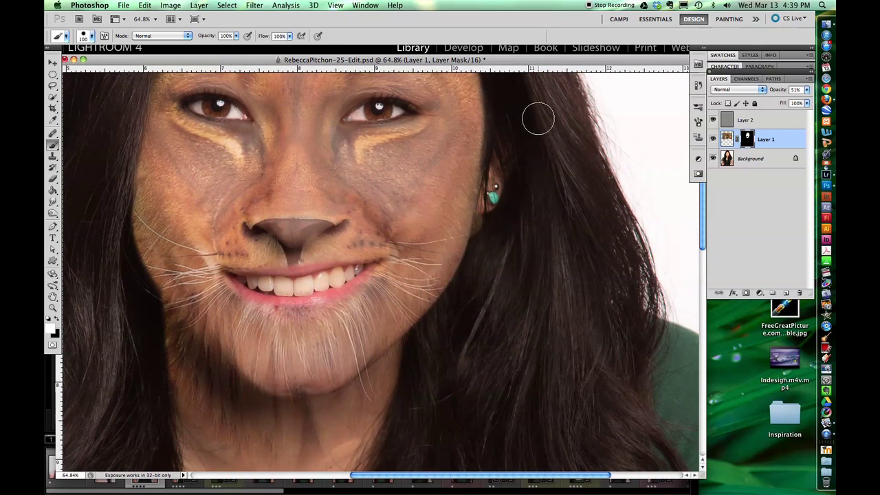
key("x")
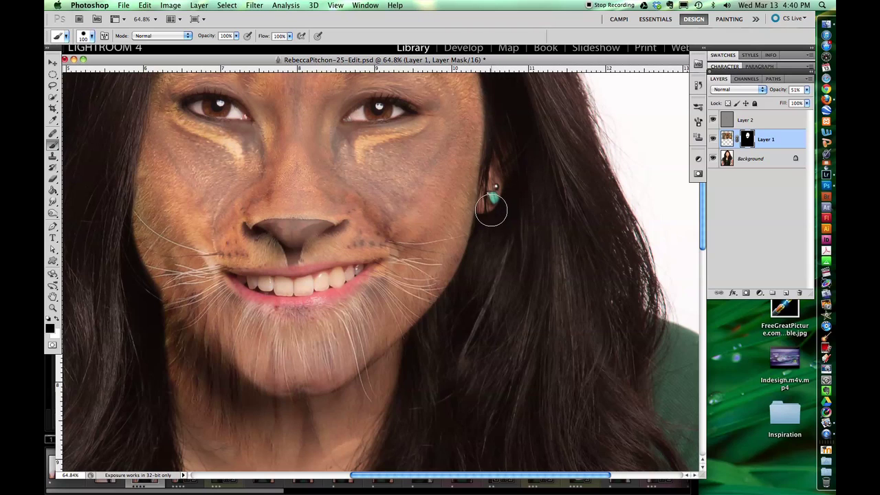
left_click_drag(551, 89, 542, 216)
key("x")
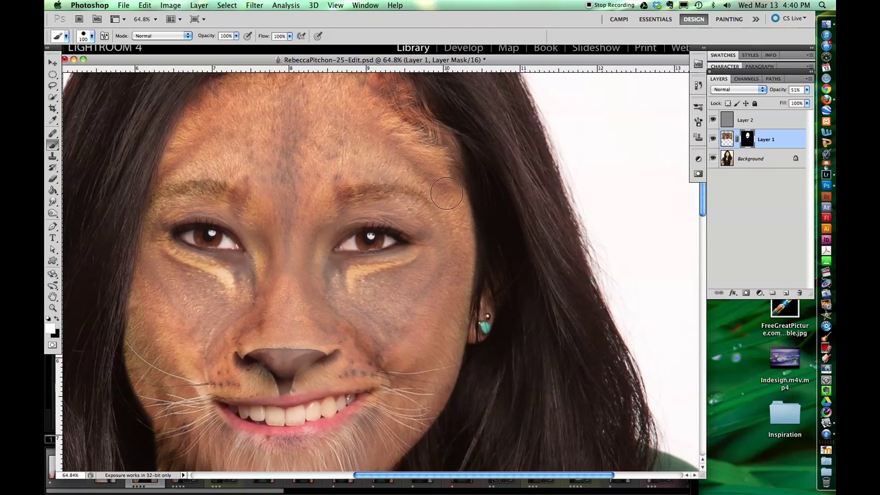
key("x")
left_click_drag(584, 137, 582, 191)
Step: Restore the lioness layer's opacity to 100% and paint white on the mask along the right-hand cheek and jaw and the left-hand temple
left_click_drag(777, 90, 823, 90)
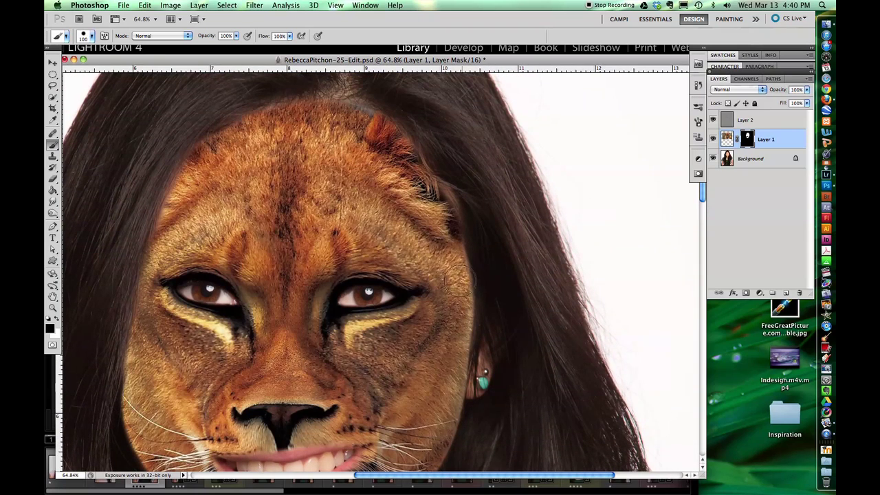
key("x")
left_click_drag(440, 334, 430, 235)
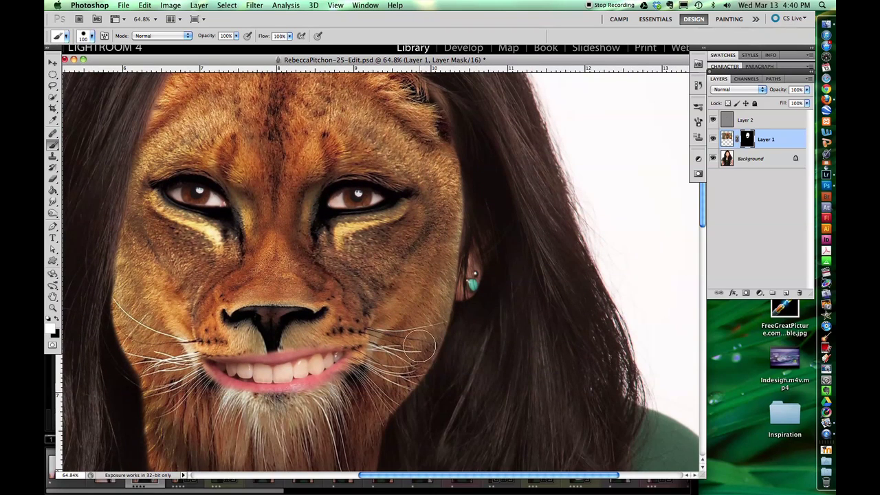
left_click_drag(402, 382, 375, 411)
left_click_drag(390, 137, 469, 147)
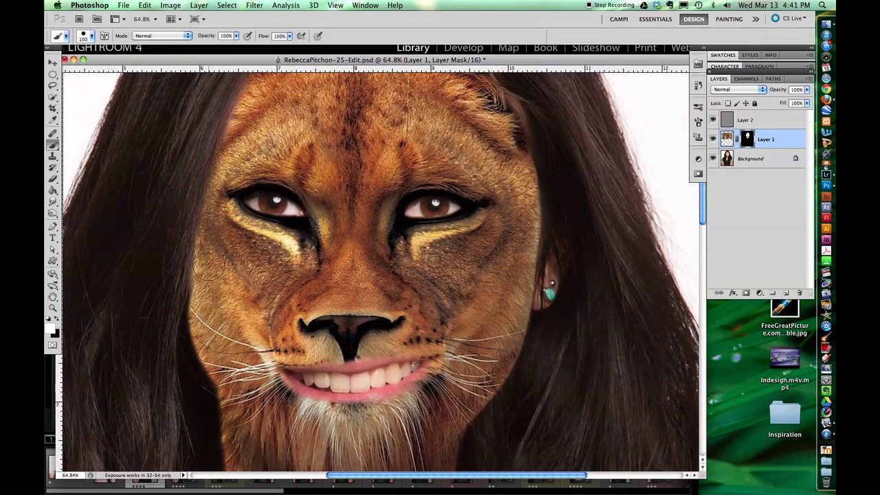
scroll(323, 206, "up", 3)
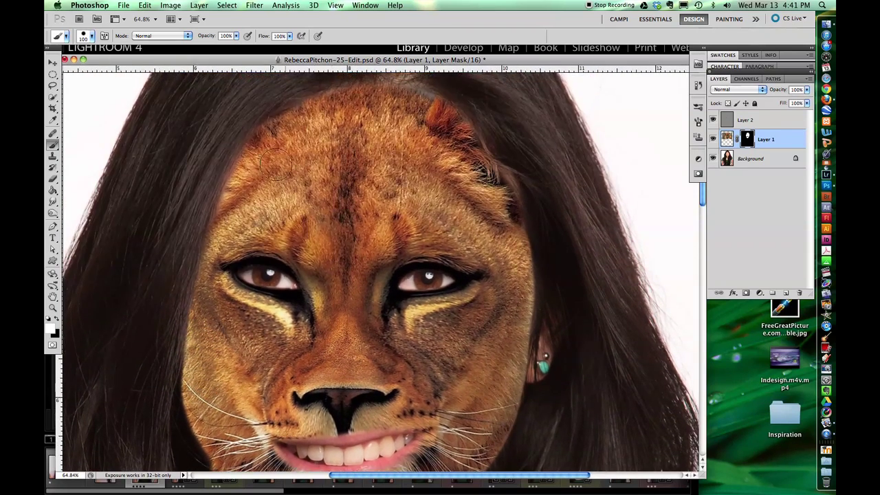
left_click_drag(240, 184, 226, 235)
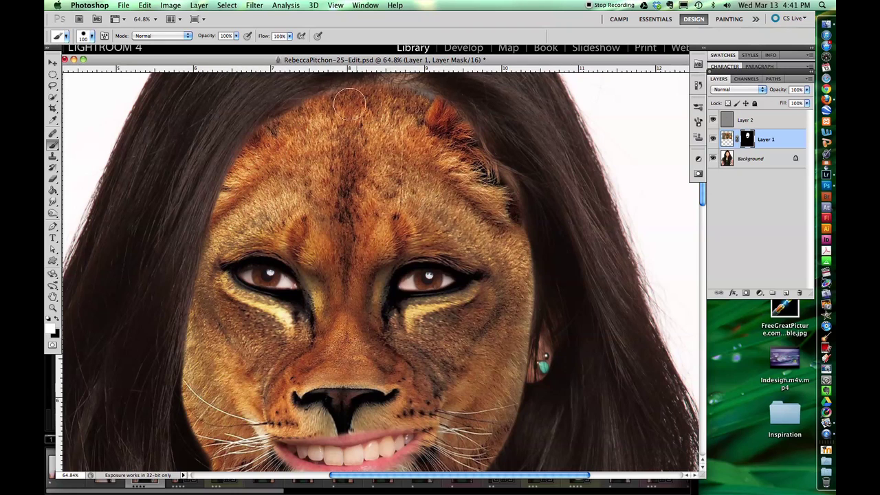
Step: Refine the mask along the right-hand hairline near the lioness's ear with black and white strokes
scroll(393, 107, "up", 3)
scroll(393, 107, "right", 4)
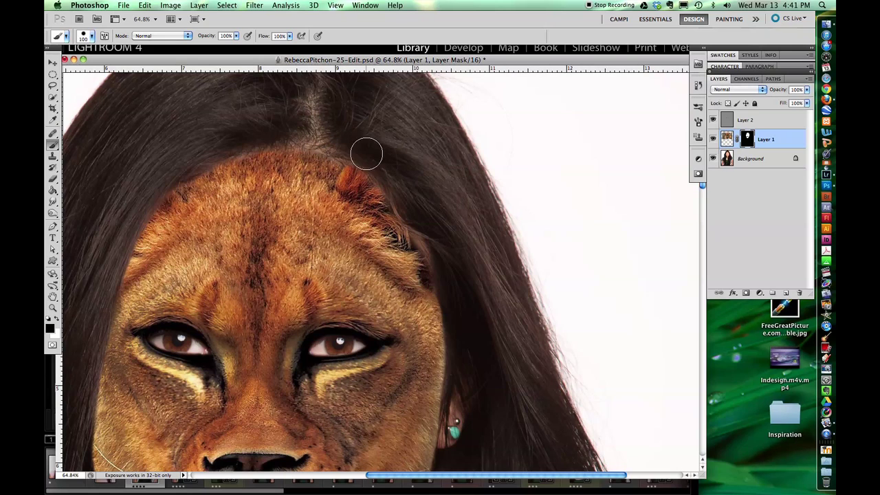
key("x")
mouse_move(395, 242)
left_mouse_down()
mouse_move(416, 257)
mouse_move(418, 273)
mouse_move(413, 246)
mouse_move(392, 284)
left_mouse_up()
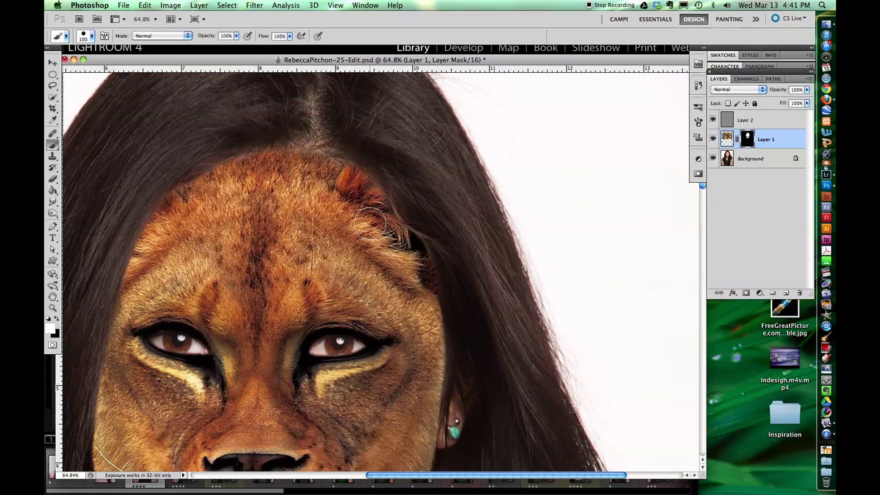
Step: Open Liquify on the lioness image and warp the ear beside the forehead outward with a 528 brush
left_click(255, 4)
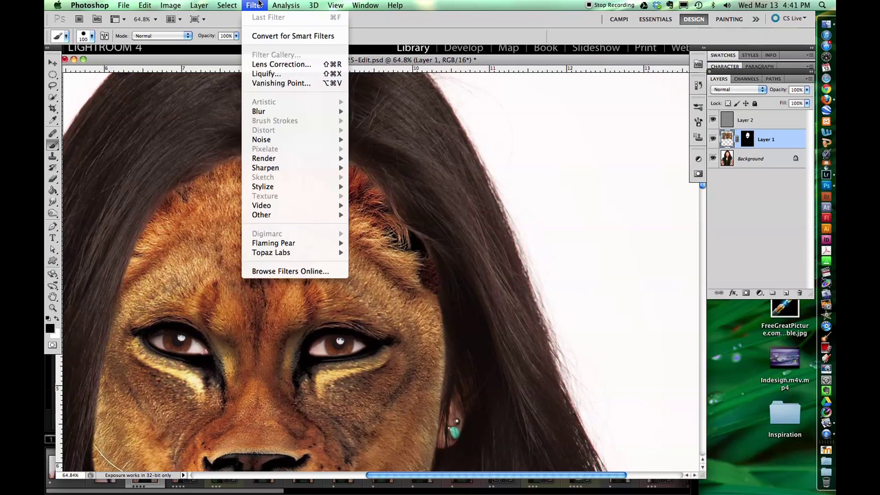
left_click(279, 73)
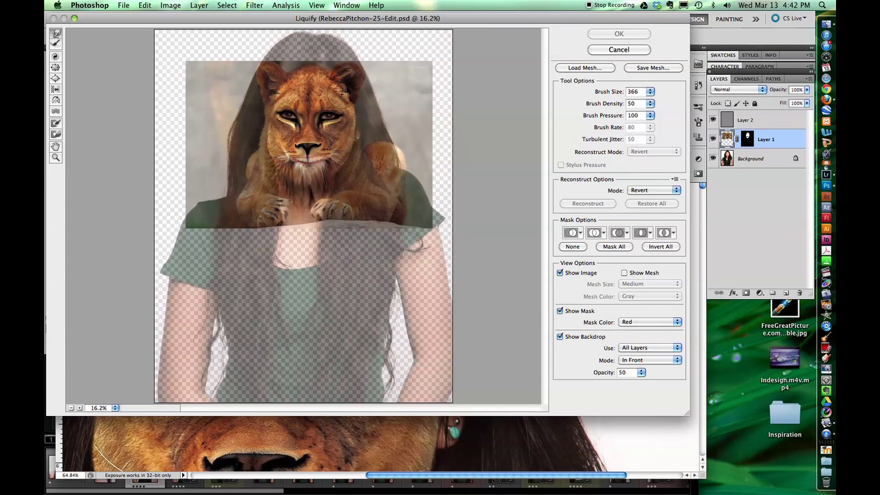
key("bracketright")
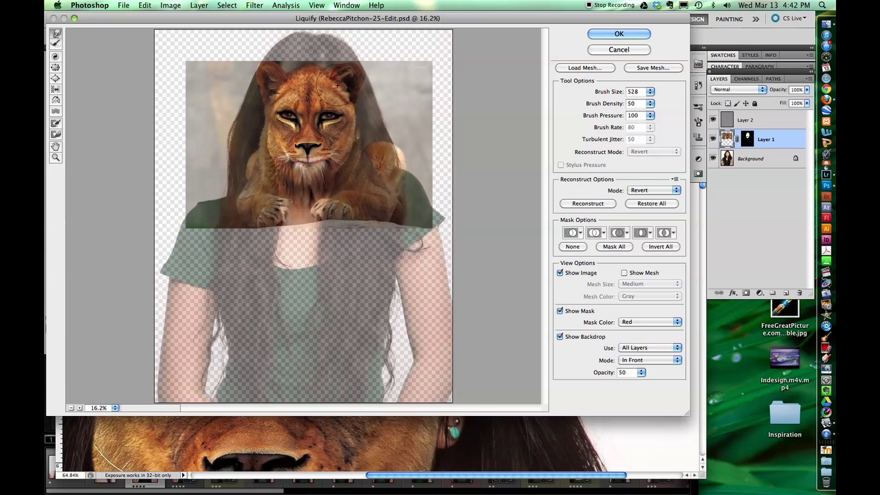
Step: Try protecting the lioness's face from forehead to chin with Liquify's Freeze Mask and thaw the frozen area
left_click(55, 123)
mouse_move(306, 89)
left_mouse_down()
mouse_move(328, 125)
mouse_move(313, 162)
left_mouse_up()
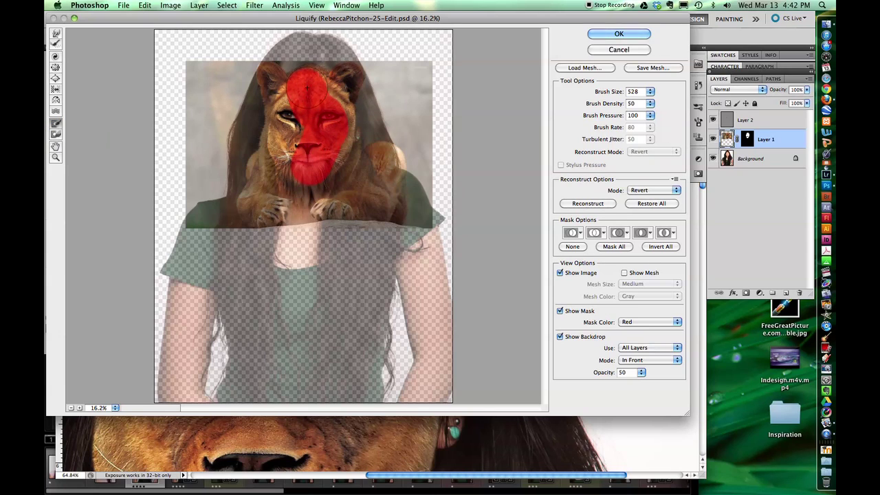
left_click(55, 34)
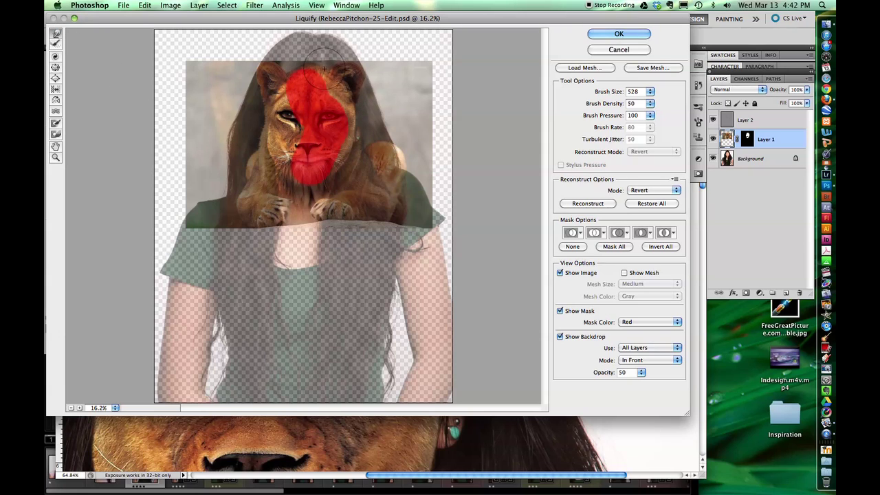
left_click(56, 134)
mouse_move(307, 84)
left_mouse_down()
mouse_move(333, 146)
mouse_move(295, 162)
mouse_move(308, 172)
left_mouse_up()
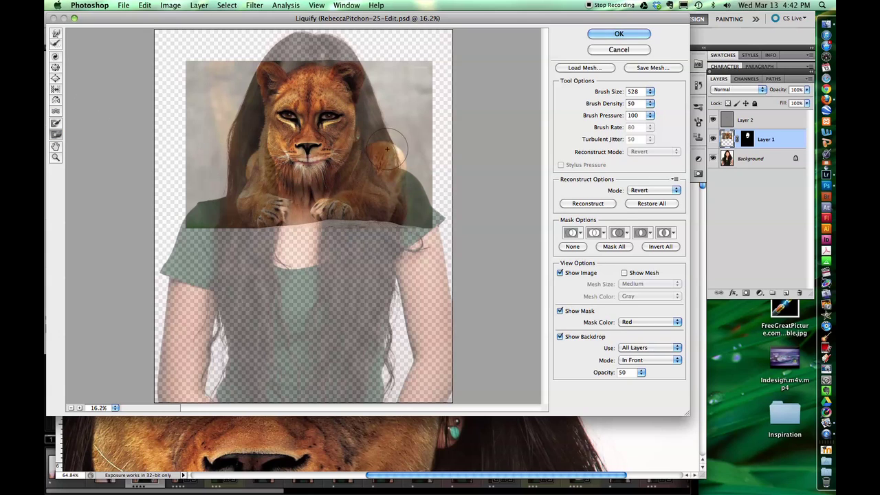
Step: Apply the Liquify warp and touch up the lioness layer's mask with black, finishing with the layer's image targeted
left_click(629, 33)
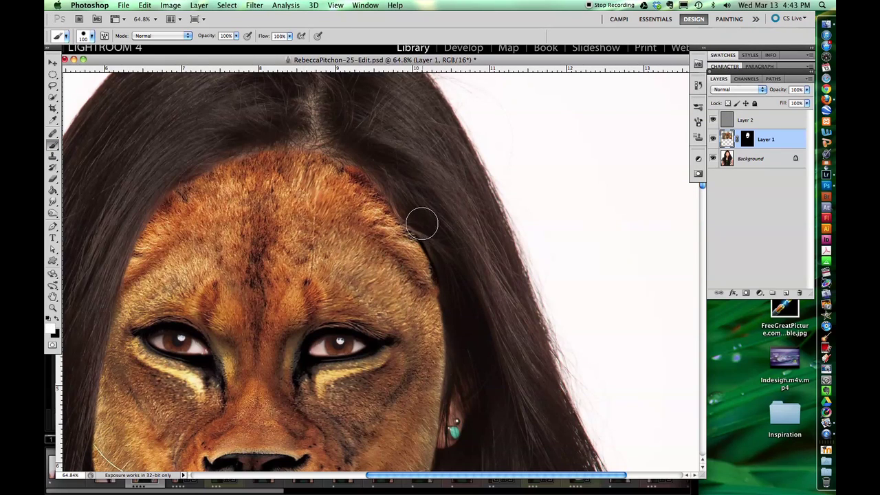
left_click(754, 140)
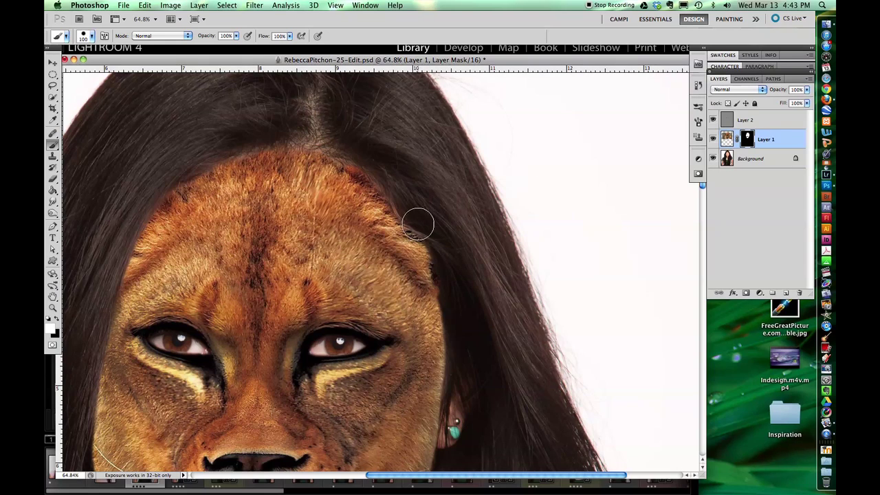
key("x")
left_click_drag(272, 277, 284, 265)
left_click(728, 137)
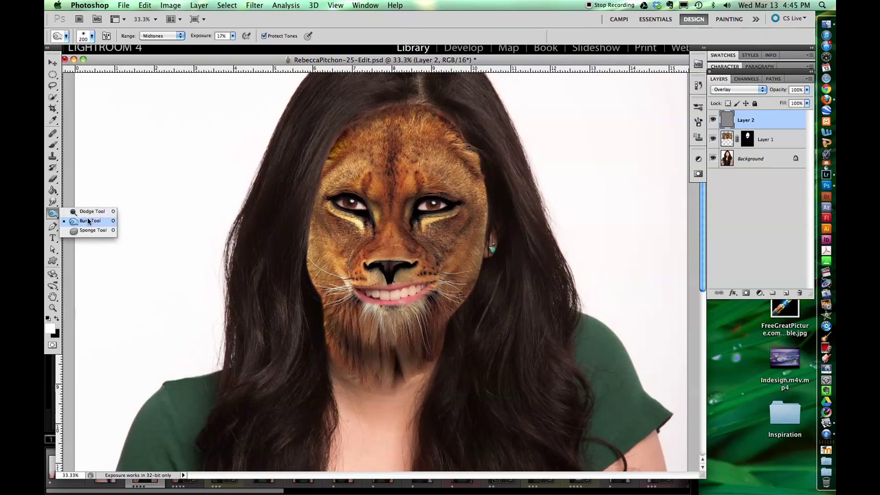
Step: Burn the face's outer edges and forehead on the grey Overlay layer with a 200 px brush, Midtones range and 17% exposure
left_click(90, 220)
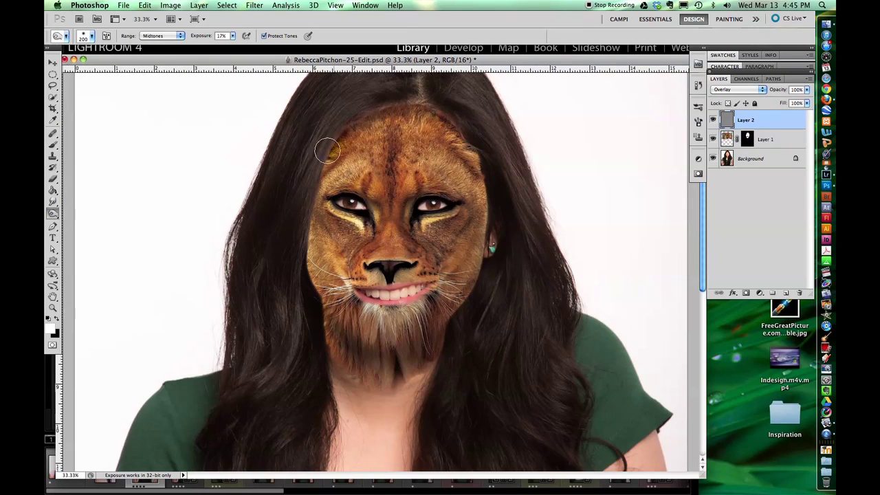
mouse_move(446, 127)
left_mouse_down()
mouse_move(474, 165)
mouse_move(495, 257)
mouse_move(473, 275)
mouse_move(463, 262)
left_mouse_up()
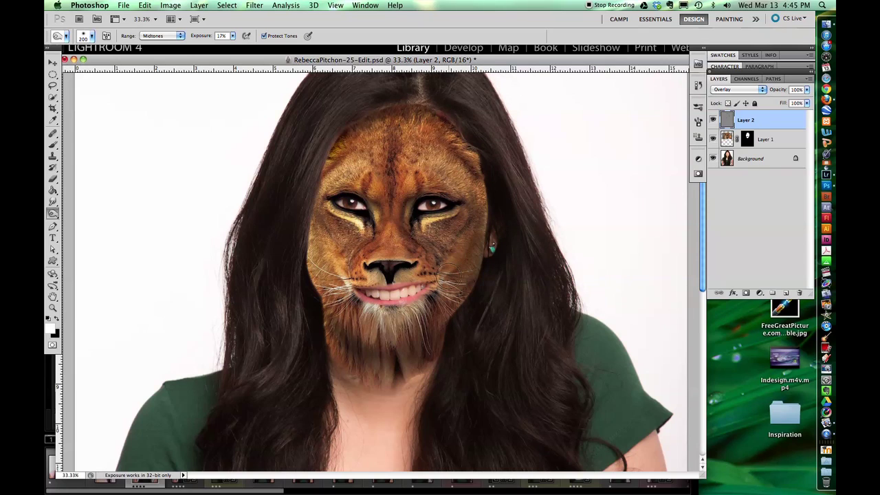
mouse_move(334, 269)
left_mouse_down()
mouse_move(313, 274)
mouse_move(320, 236)
mouse_move(328, 335)
mouse_move(309, 279)
mouse_move(324, 220)
mouse_move(316, 209)
mouse_move(323, 163)
left_mouse_up()
left_click_drag(380, 133, 401, 138)
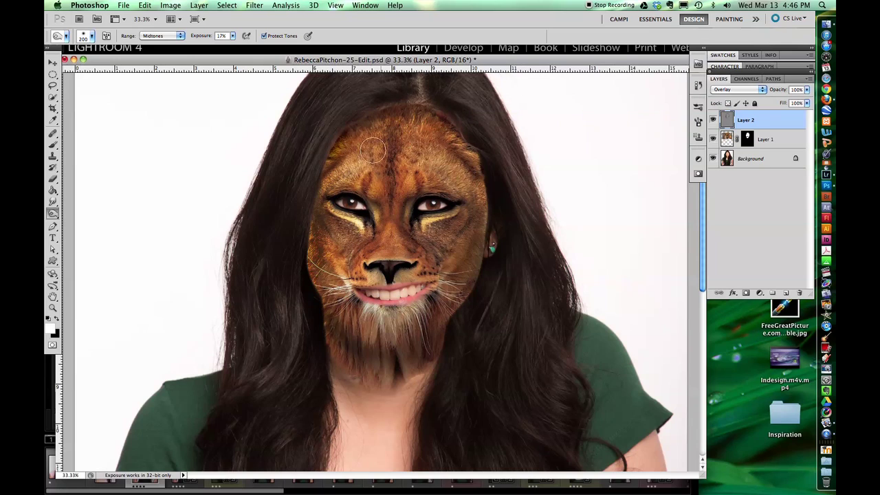
Step: Try burning across the forehead on the grey Overlay layer with a 400 px brush and a different tonal range, and undo the strokes
key("bracketright")
key("bracketright")
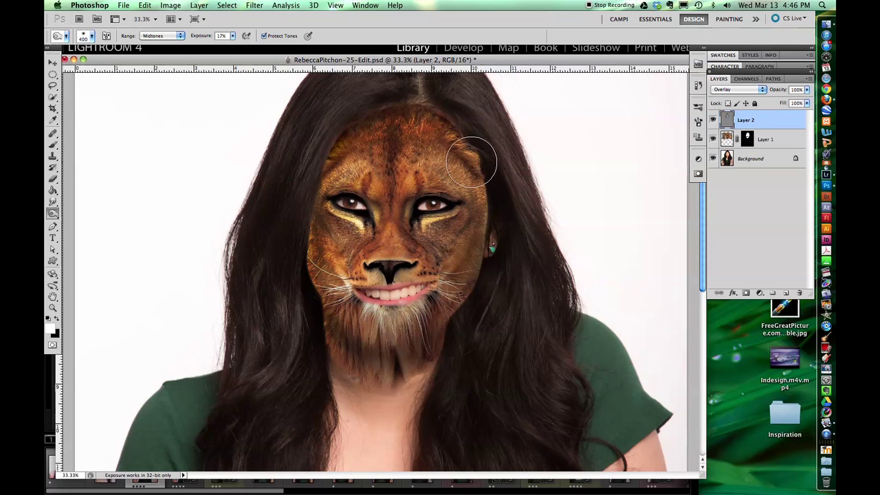
left_click(162, 35)
left_click(158, 28)
mouse_move(384, 135)
left_mouse_down()
mouse_move(349, 160)
mouse_move(349, 134)
left_mouse_up()
key("alt+super+z")
key("alt+super+z")
key("alt+super+z")
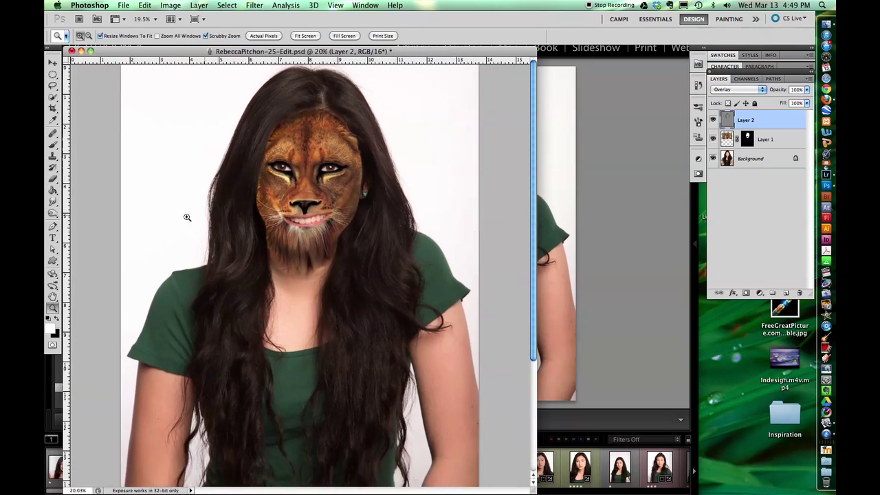
Step: Paint white on the lioness layer's mask along the hairline with a 100 px brush to extend the fur
left_click(182, 218, "alt")
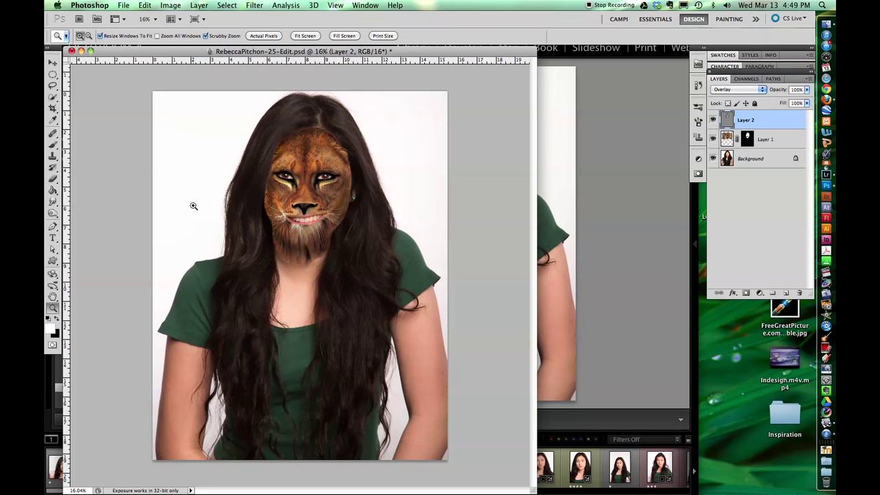
left_click_drag(300, 128, 335, 156)
left_click(744, 132)
key("b")
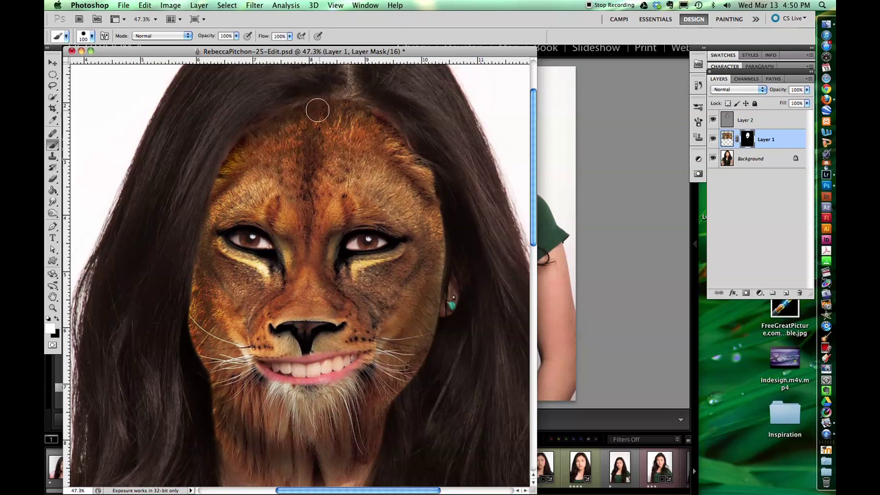
left_click(93, 38)
key("Return")
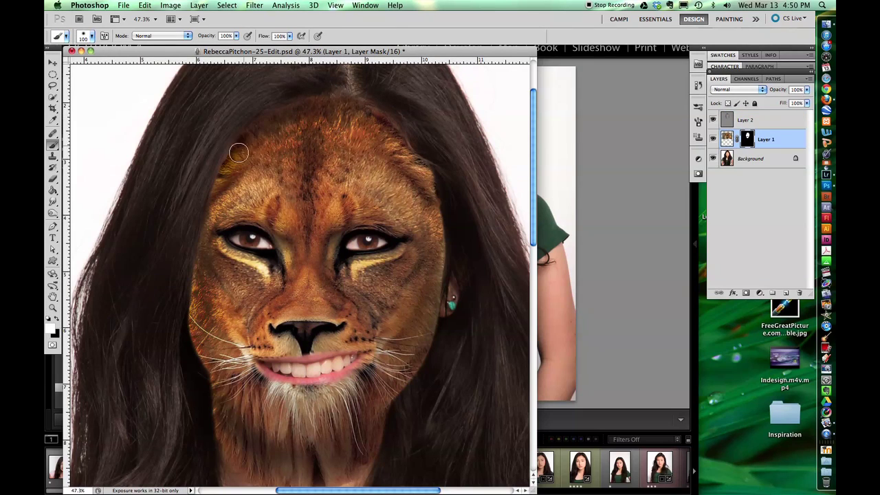
mouse_move(239, 153)
left_mouse_down()
mouse_move(226, 185)
mouse_move(242, 140)
mouse_move(285, 117)
mouse_move(388, 130)
left_mouse_up()
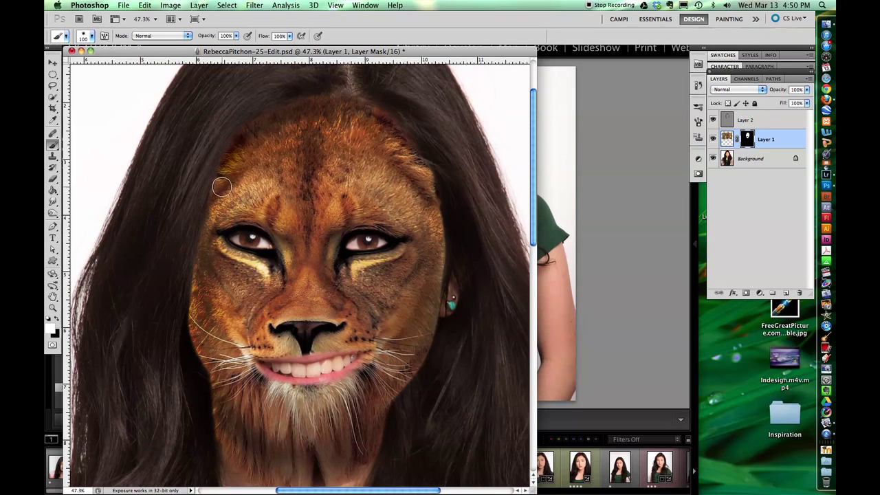
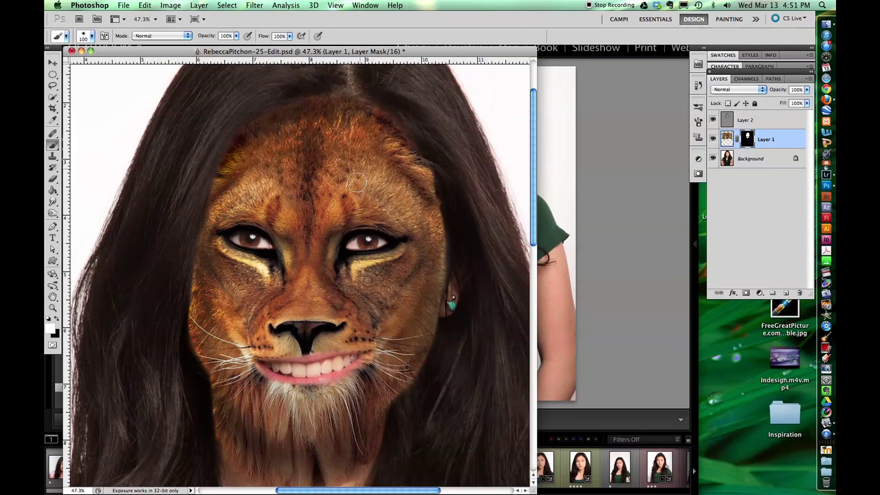
Step: Hide the grey Overlay layer and set the lioness layer's blending mode to Hard Light
key("z")
left_click_drag(332, 401, 303, 392)
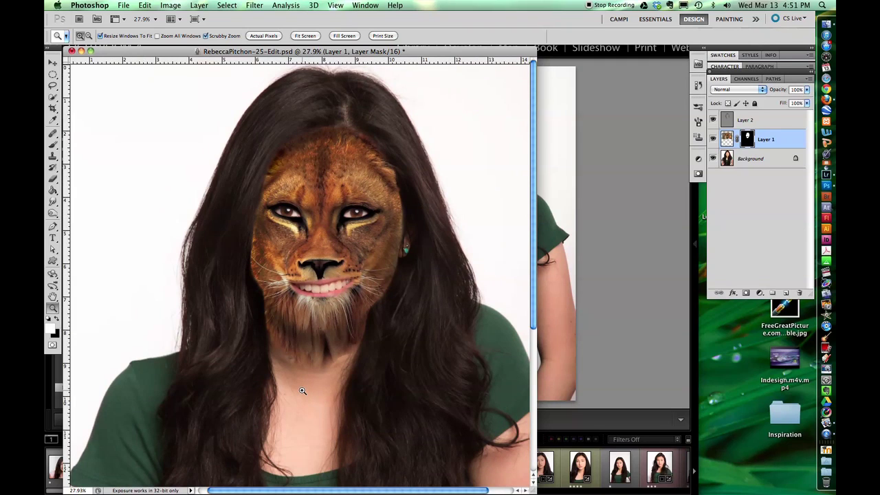
left_click(779, 147)
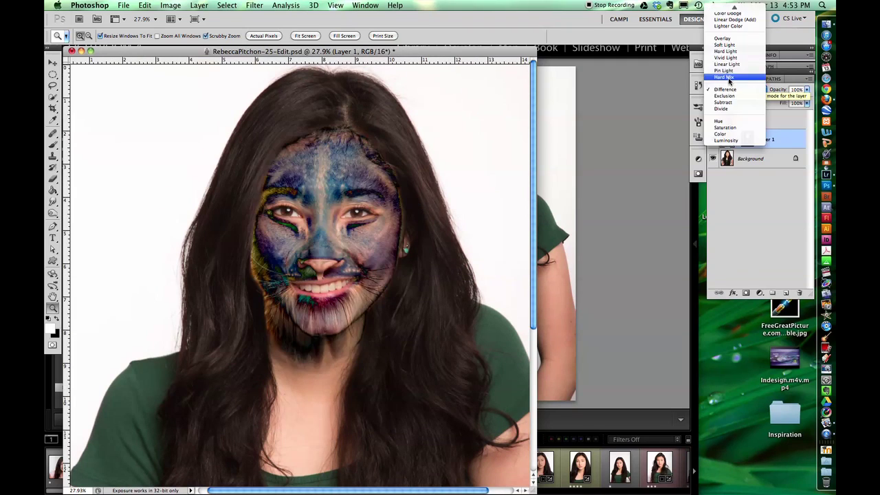
left_click(732, 54)
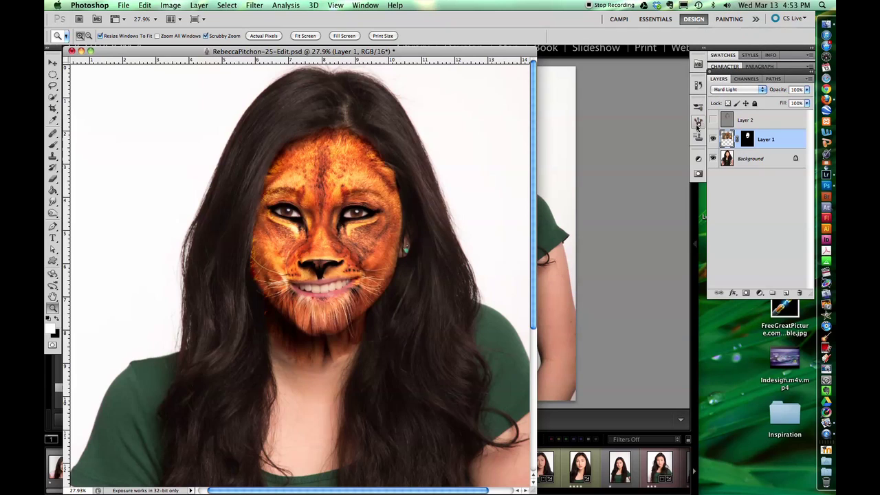
Step: Add a Hue/Saturation adjustment clipped to the lioness layer with Saturation -33 and Lightness -24
left_click(698, 158)
left_click(614, 206)
mouse_move(634, 250)
left_mouse_down()
mouse_move(622, 249)
mouse_move(632, 249)
mouse_move(628, 233)
mouse_move(625, 250)
left_mouse_up()
left_click(769, 148, "alt")
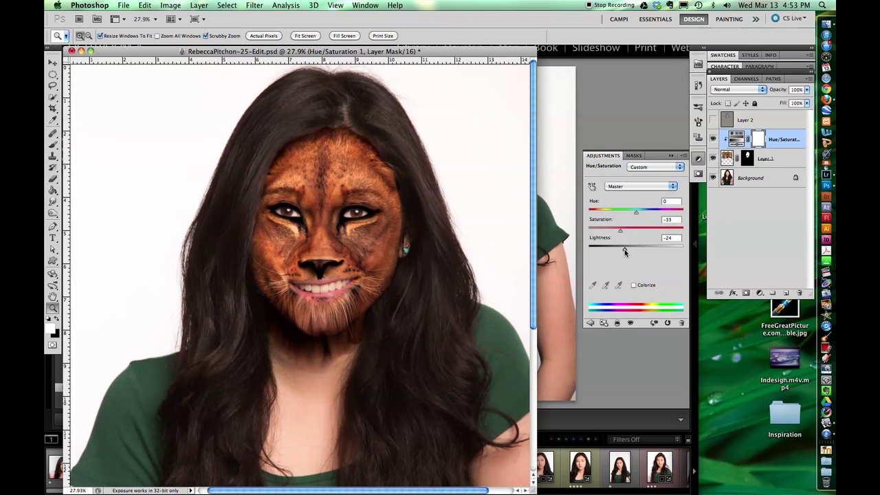
Step: Show the grey Overlay layer, compare the face with and without it, and lower its opacity to 59%
left_click(795, 165)
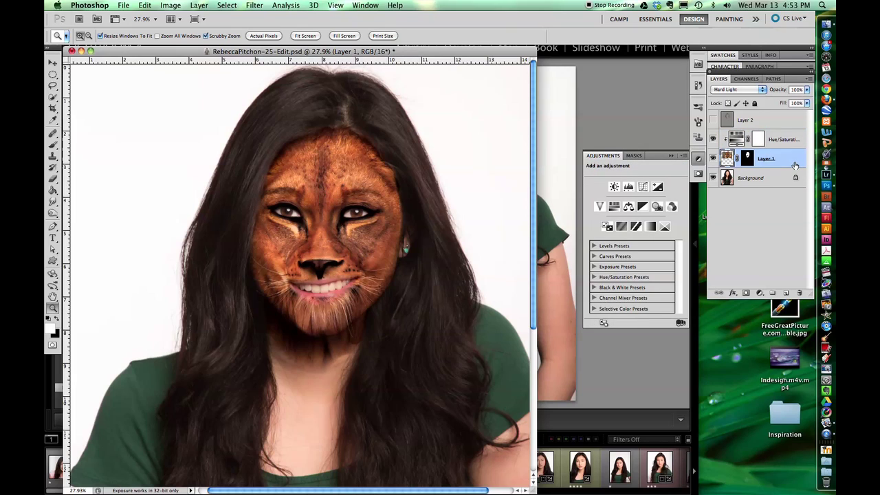
left_click(714, 120)
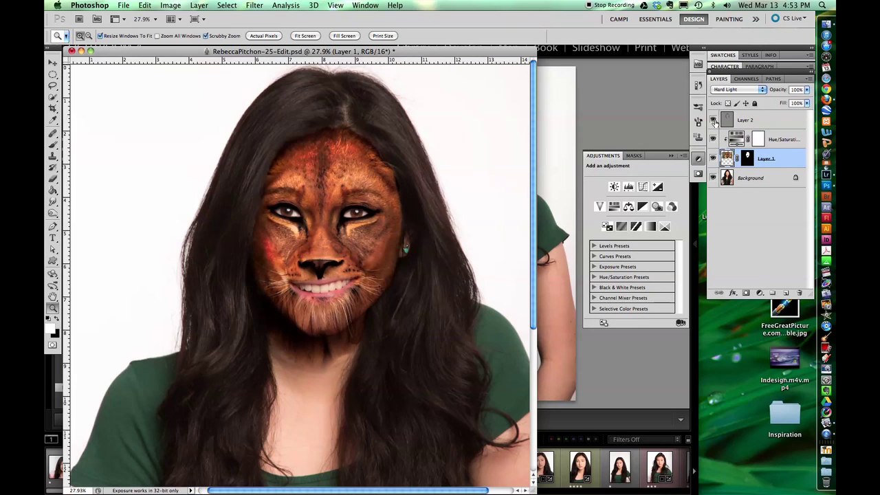
left_click(713, 120)
left_click(713, 121)
left_click(756, 121)
left_click_drag(771, 95, 764, 99)
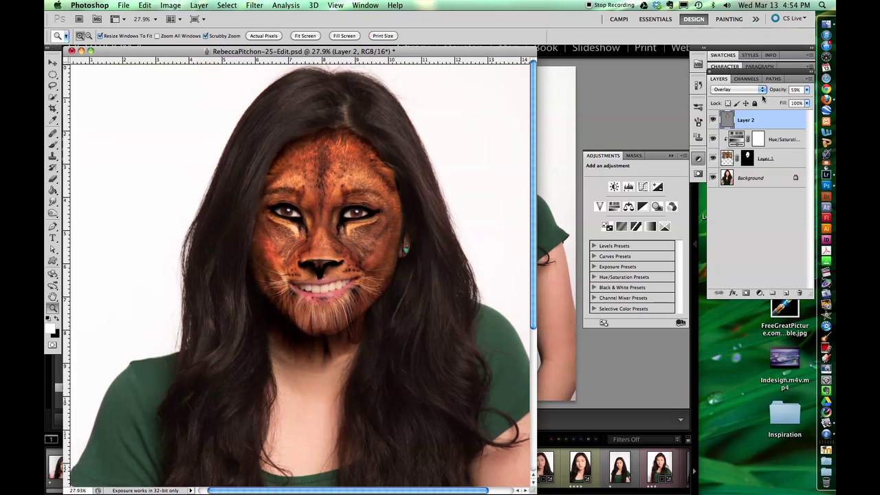
Step: Paint black on the lioness layer's mask over the hair above the forehead with a 400 px brush, finishing with white as the foreground colour
left_click_drag(341, 135, 378, 134)
left_click(747, 158)
key("b")
key("x")
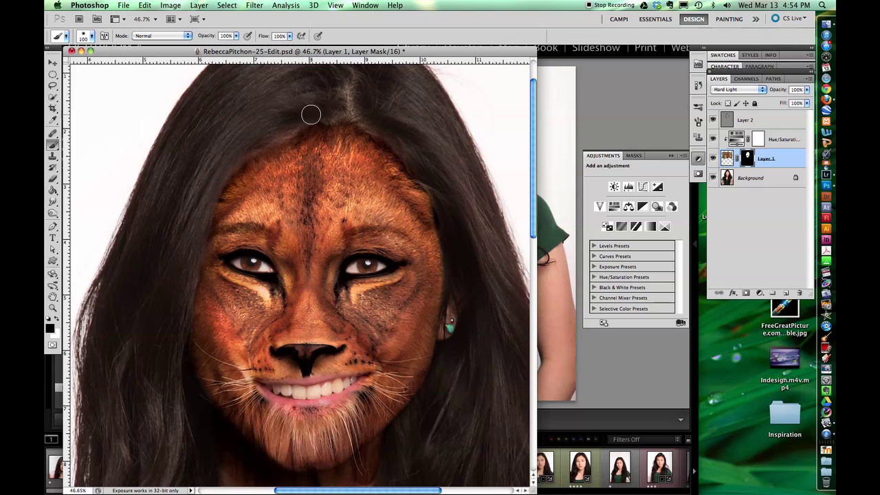
key("x")
key("bracketright")
key("bracketright")
key("bracketright")
key("bracketright")
key("bracketright")
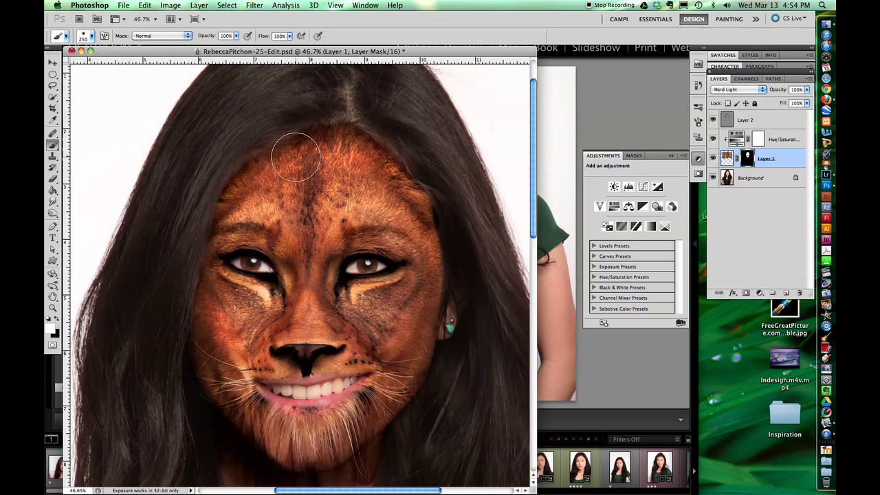
key("bracketright")
key("bracketright")
key("x")
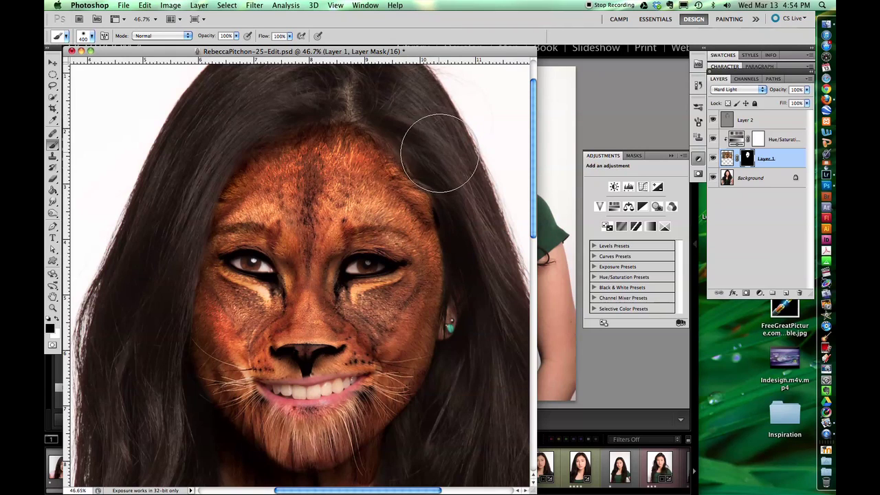
left_click_drag(392, 101, 268, 80)
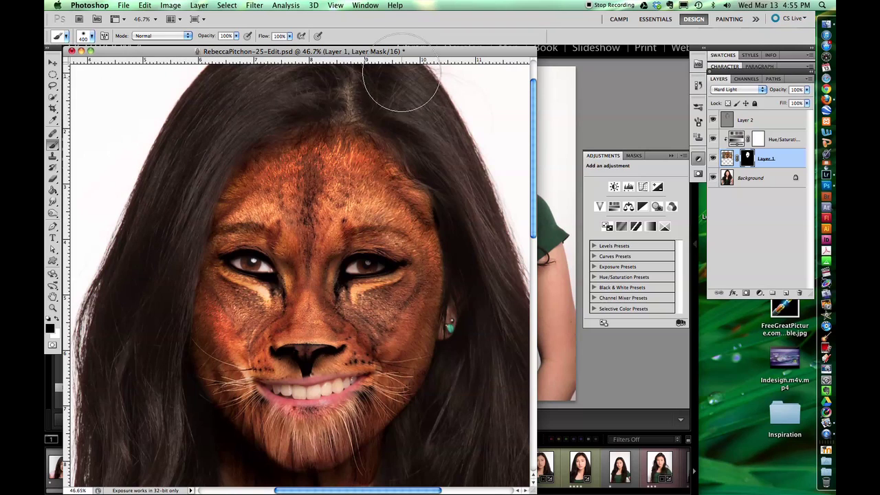
key("x")
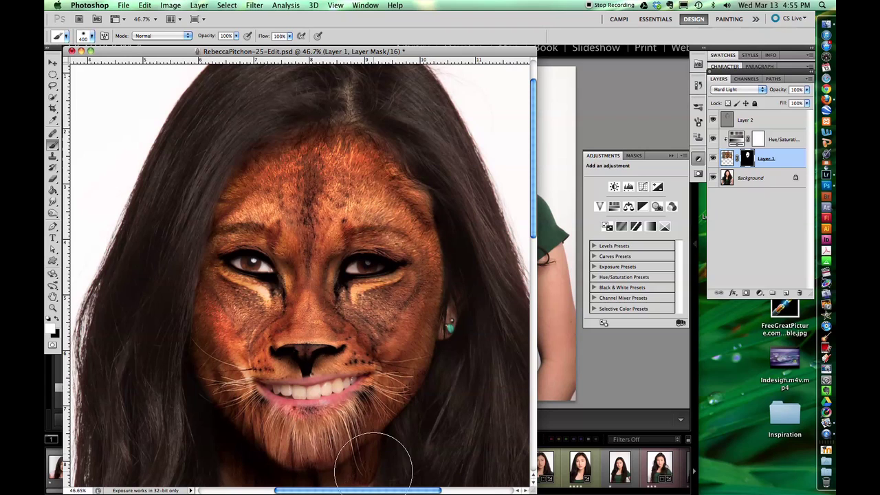
Step: Set the clipped Hue/Saturation adjustment to Hue +4, Saturation -40 and Lightness -13
key("z")
left_click_drag(331, 349, 300, 344)
left_click(734, 138)
left_click_drag(627, 248, 640, 214)
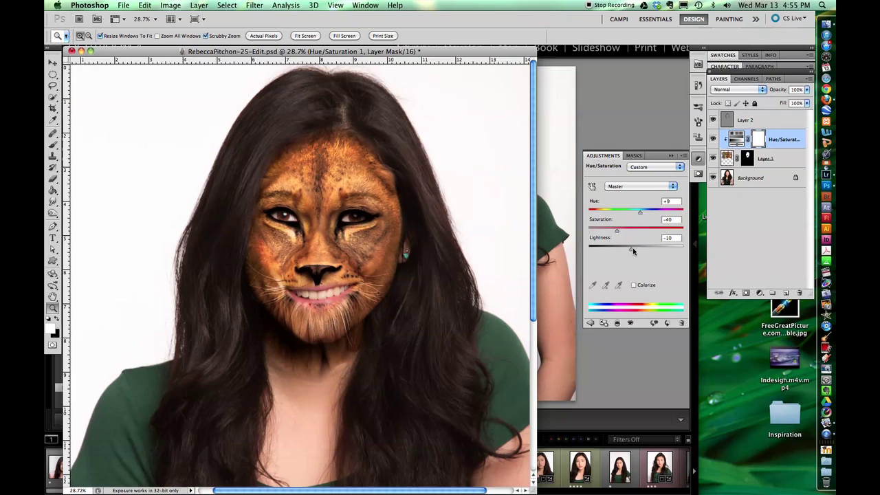
left_click_drag(638, 216, 638, 216)
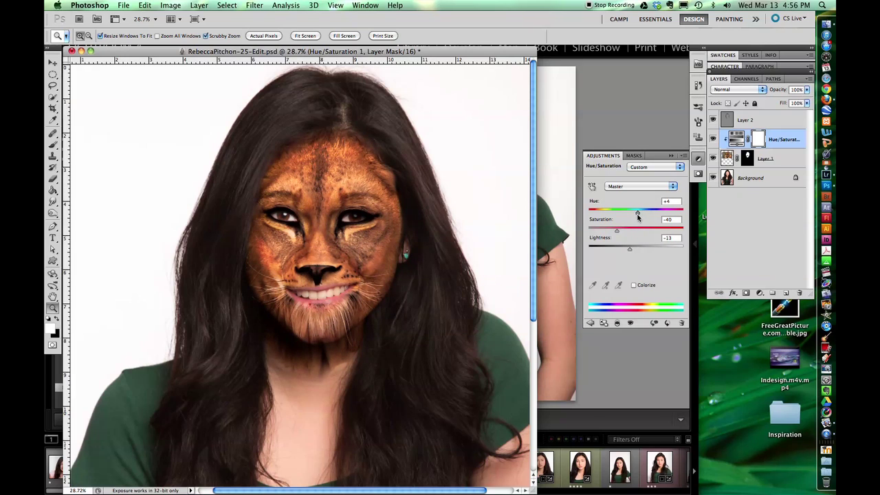
Step: Mask out the lioness ear edge at the temple above the earring with a 200 px black brush, undoing a trial white stroke
left_click_drag(401, 164, 418, 183)
key("b")
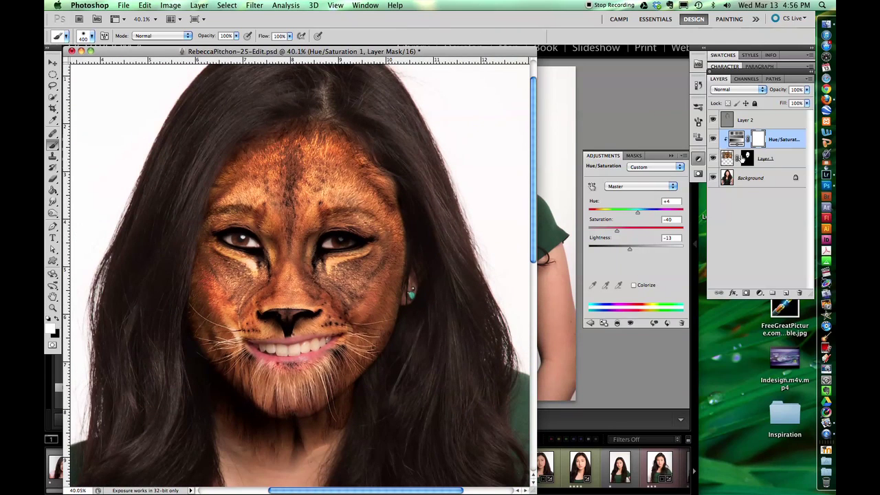
left_click(737, 157)
key("bracketleft")
key("bracketleft")
key("bracketleft")
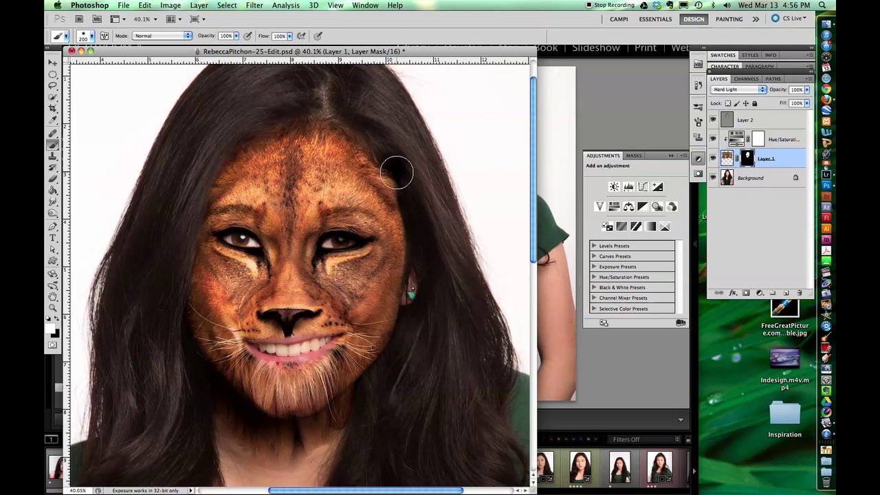
left_click_drag(395, 171, 428, 192)
key("super+z")
key("x")
left_click(375, 180)
left_click_drag(375, 180, 416, 177)
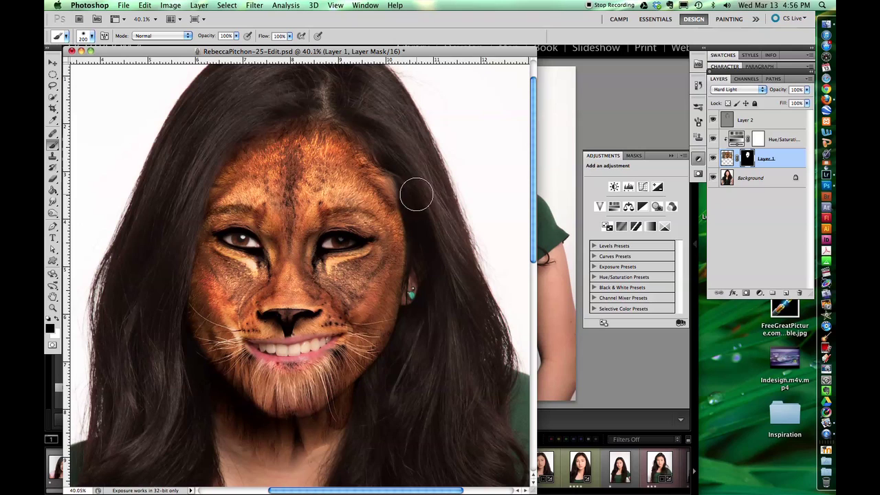
key("x")
key("x")
Step: Paint black on the lioness layer's mask over the eye nearer the earring, reducing the brush to 30 px
key("z")
left_click_drag(341, 219, 299, 220)
left_click_drag(358, 178, 395, 183)
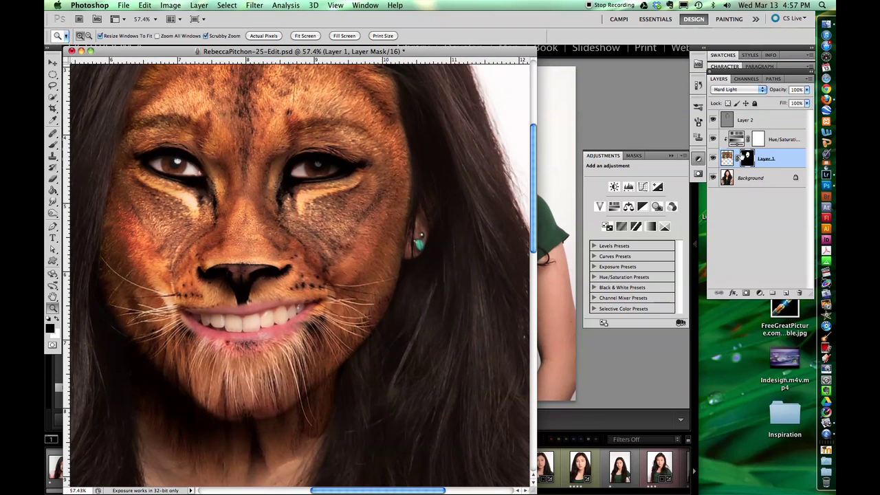
key("b")
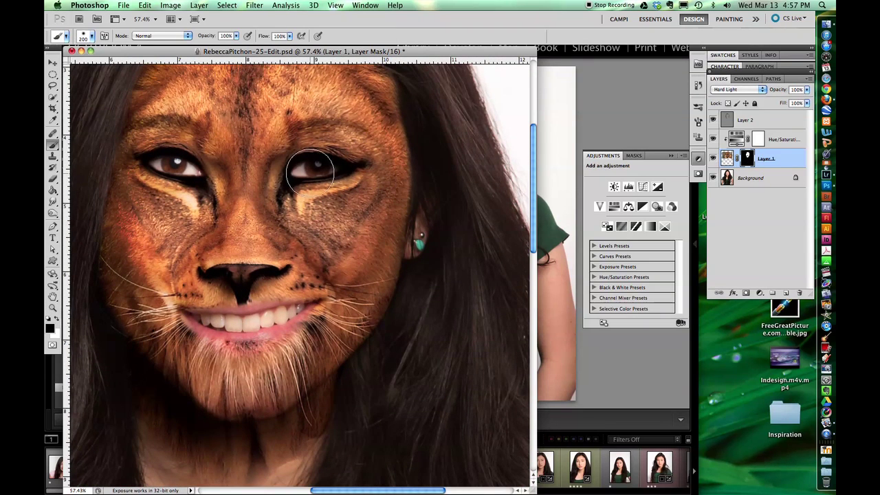
key("bracketleft")
key("bracketleft")
key("bracketleft")
key("bracketleft")
key("bracketleft")
key("bracketleft")
key("bracketleft")
key("bracketleft")
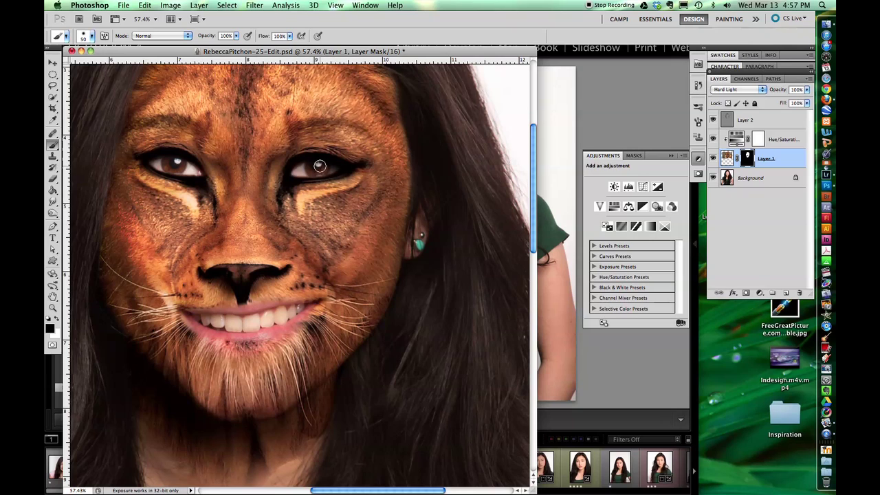
key("bracketleft")
key("bracketleft")
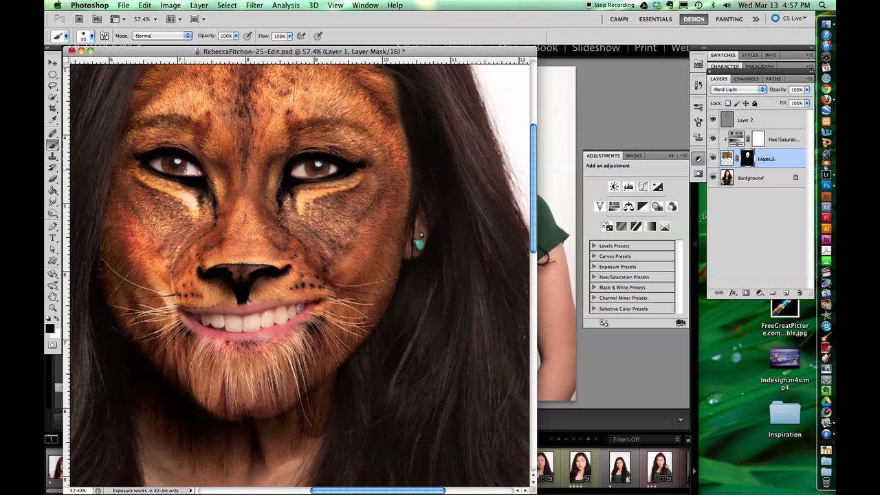
Step: Refine the lower lid of the eye nearer the earring on the mask with a 15 px brush, using white
key("bracketleft")
key("bracketleft")
key("bracketleft")
key("bracketright")
key("x")
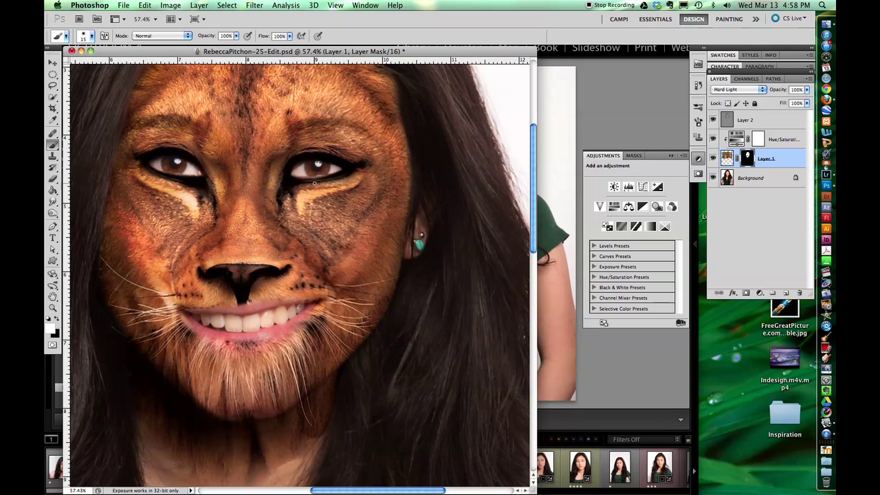
left_click(92, 36)
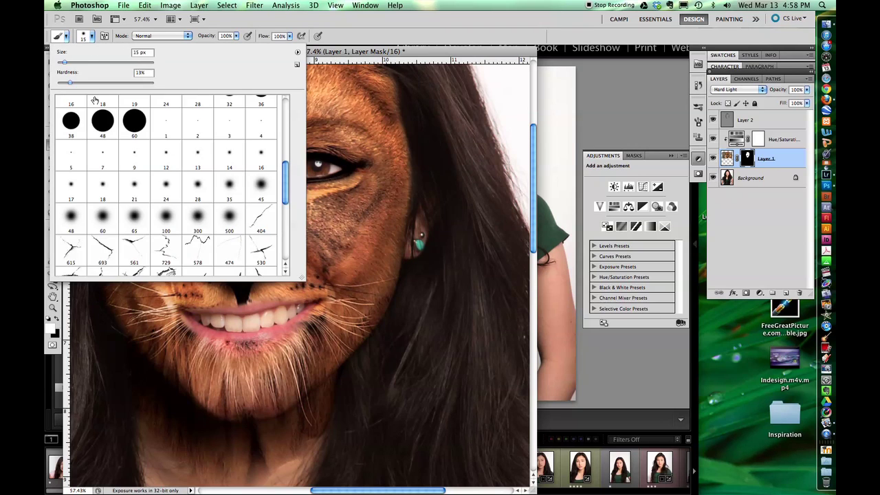
key("Return")
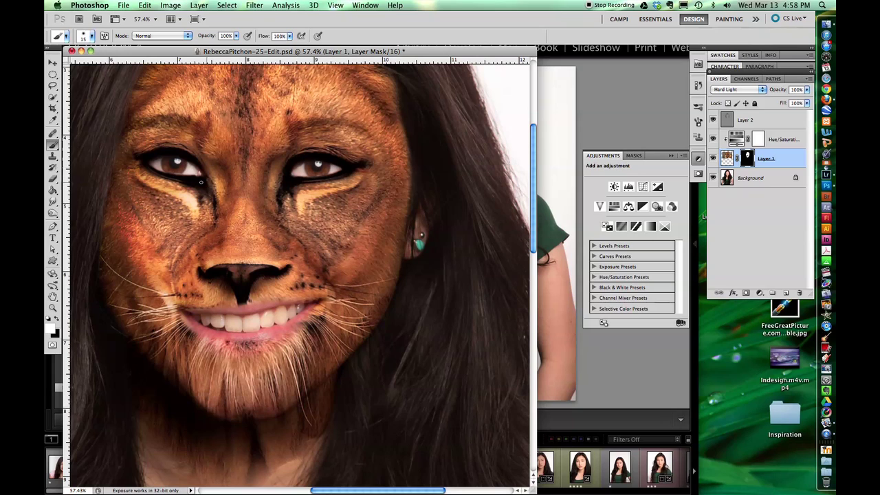
Step: Touch up the mask around the other eye's rim, alternating black and white, and adjust the brush settings
key("x")
key("x")
key("x")
key("x")
left_click(91, 36)
key("Return")
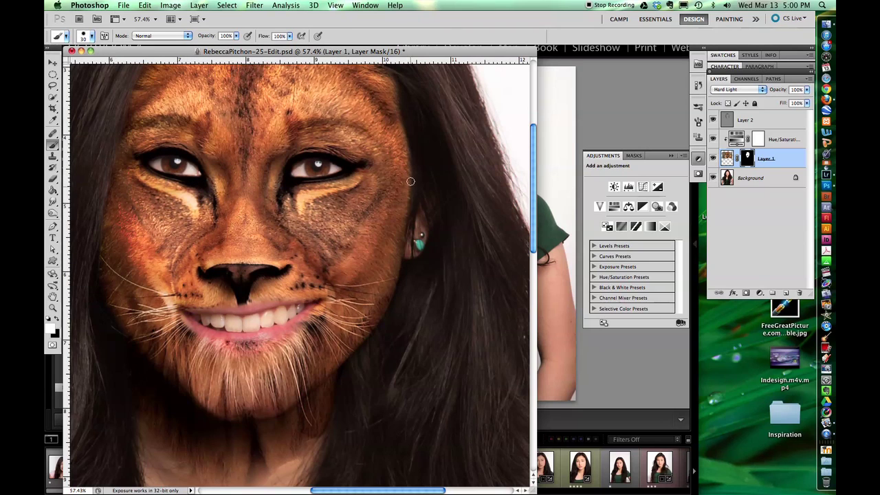
Step: Mask the fur off the lips with a soft 40 to 45 px black brush, using 30% layer opacity as a guide and restoring 100%
key("x")
key("bracketright")
left_click(91, 36)
left_click_drag(84, 83, 57, 82)
key("Return")
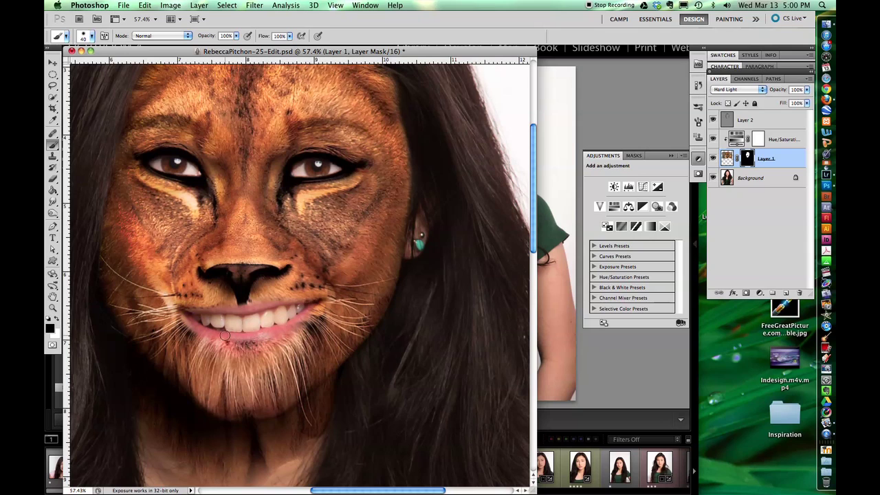
left_click(91, 38)
left_click(92, 38)
left_click_drag(777, 89, 748, 93)
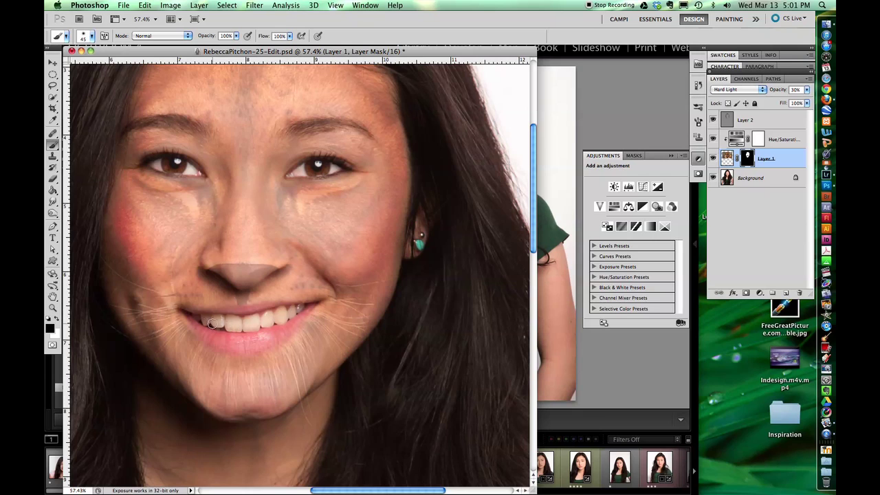
left_click_drag(788, 87, 810, 86)
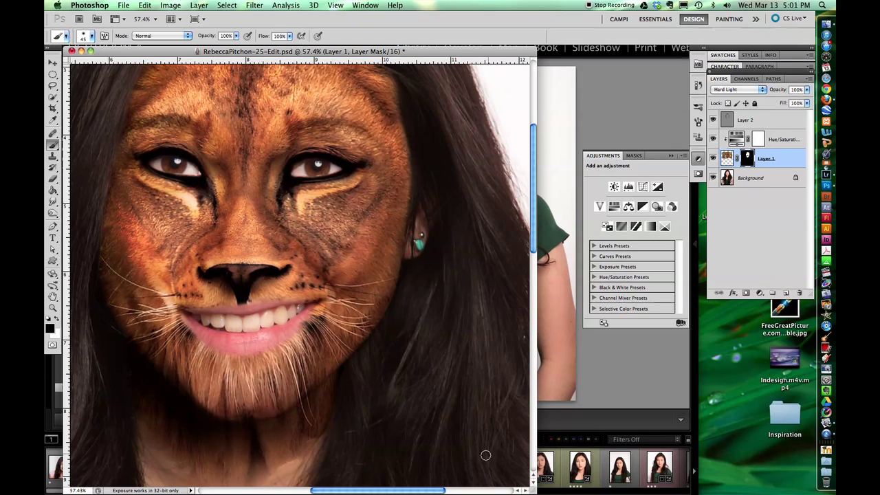
Step: Switch the foreground colour to white, save the document and fit the whole portrait in view
key("x")
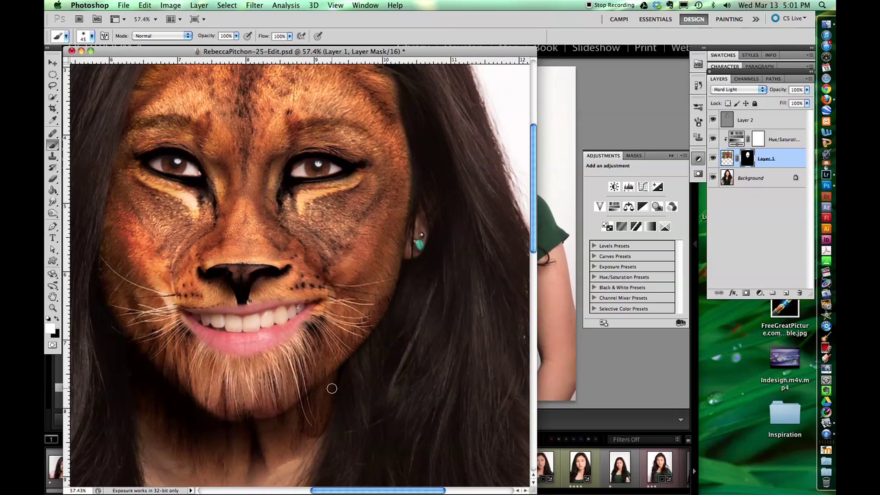
key("super+s")
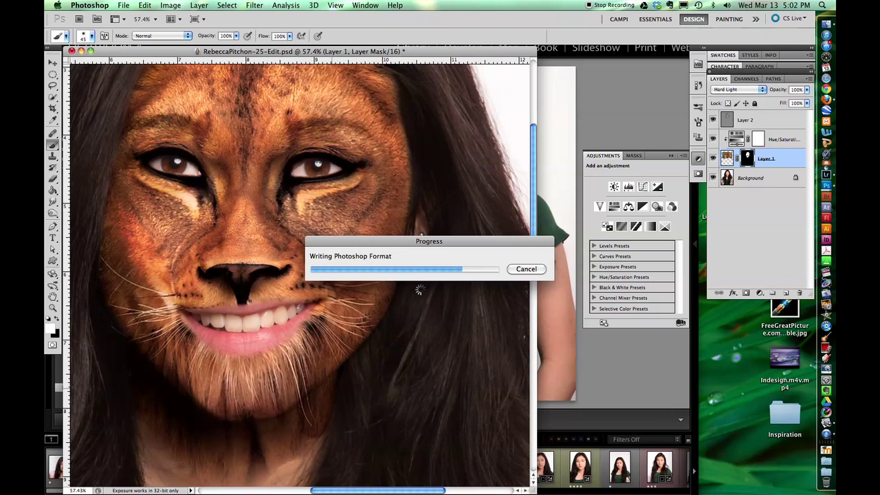
key("z")
key("super+0")
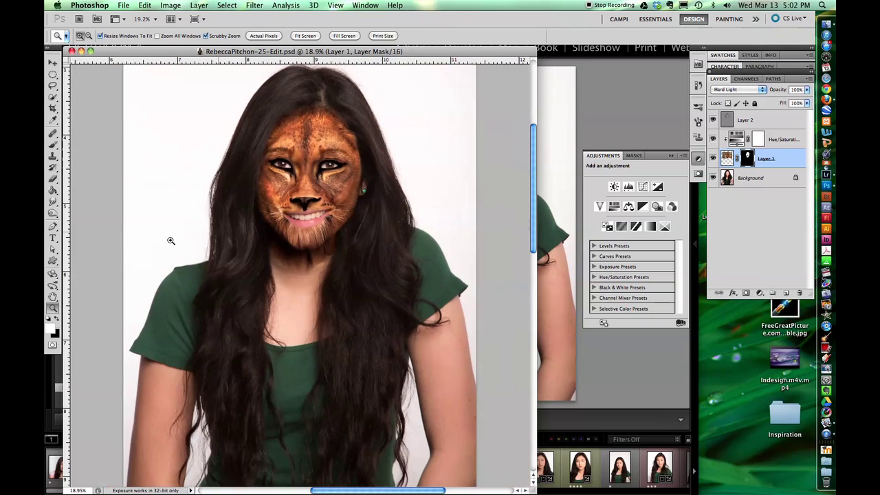